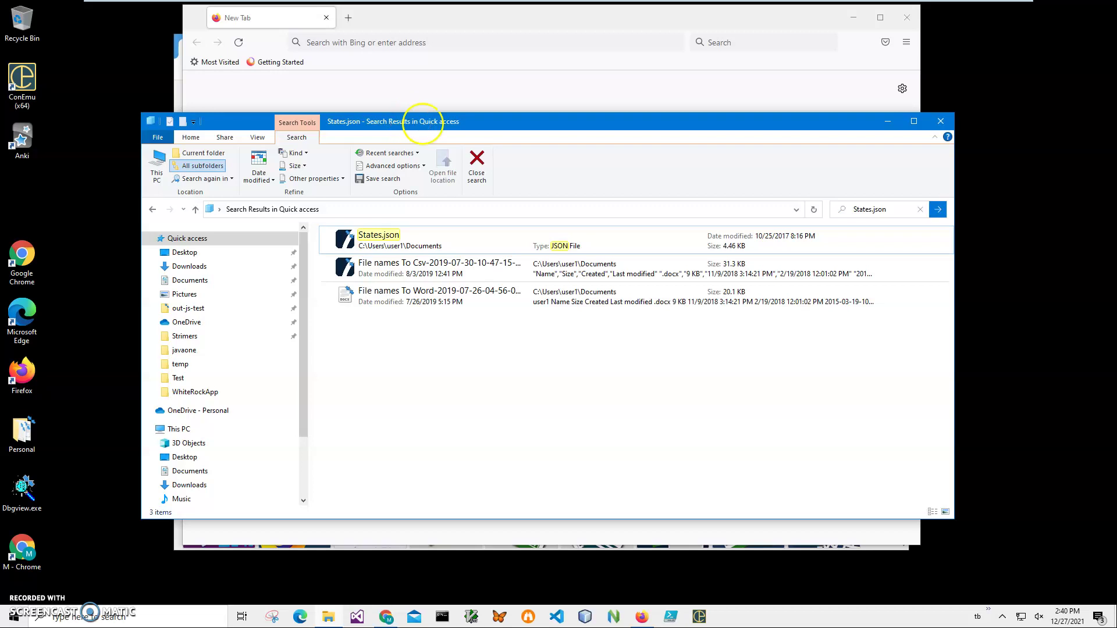
Drag States.json from the Explorer search results into Firefox to view it as a JSON tree.
drag(424, 117, 621, 116)
click(569, 234)
drag(569, 234, 280, 257)
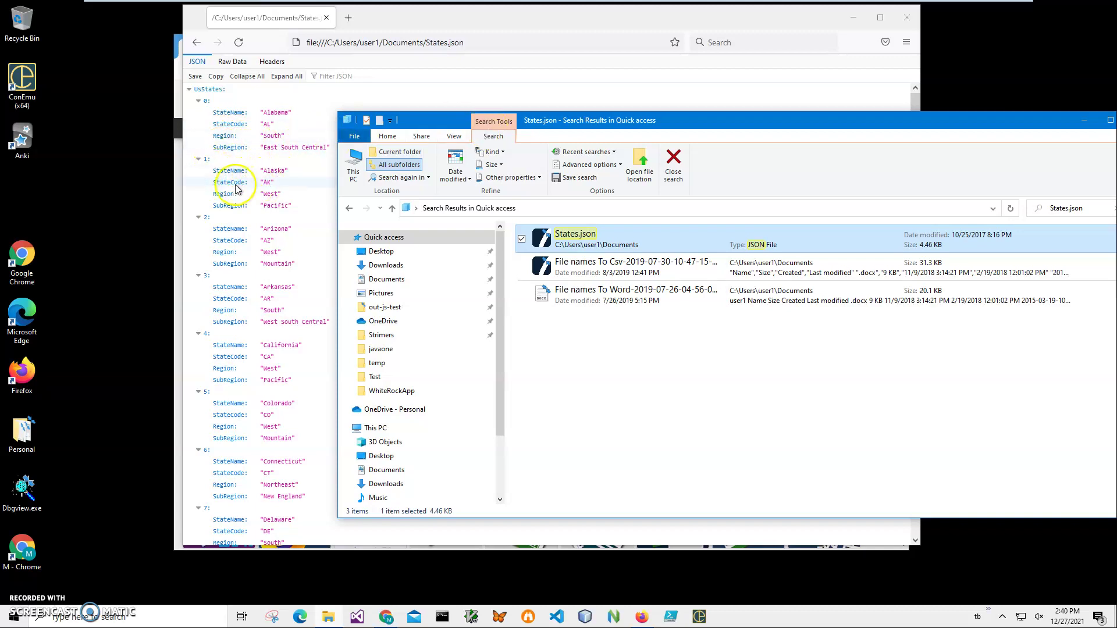
Open States.json in Notepad and review its raw text around the California record.
right_click(591, 235)
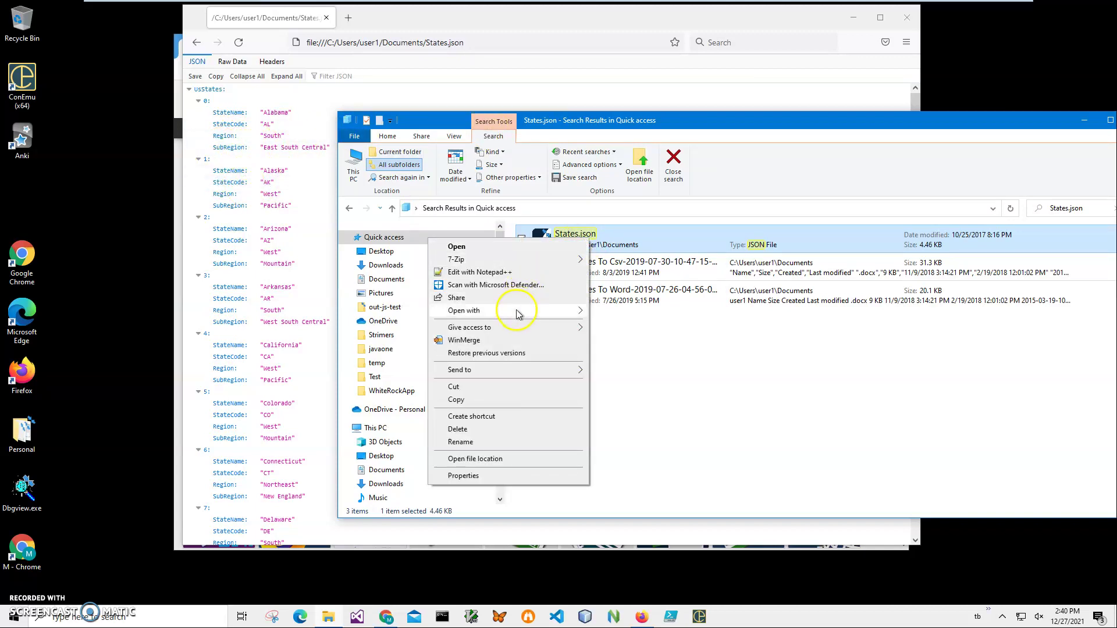
mouse_move(517, 311)
click(620, 338)
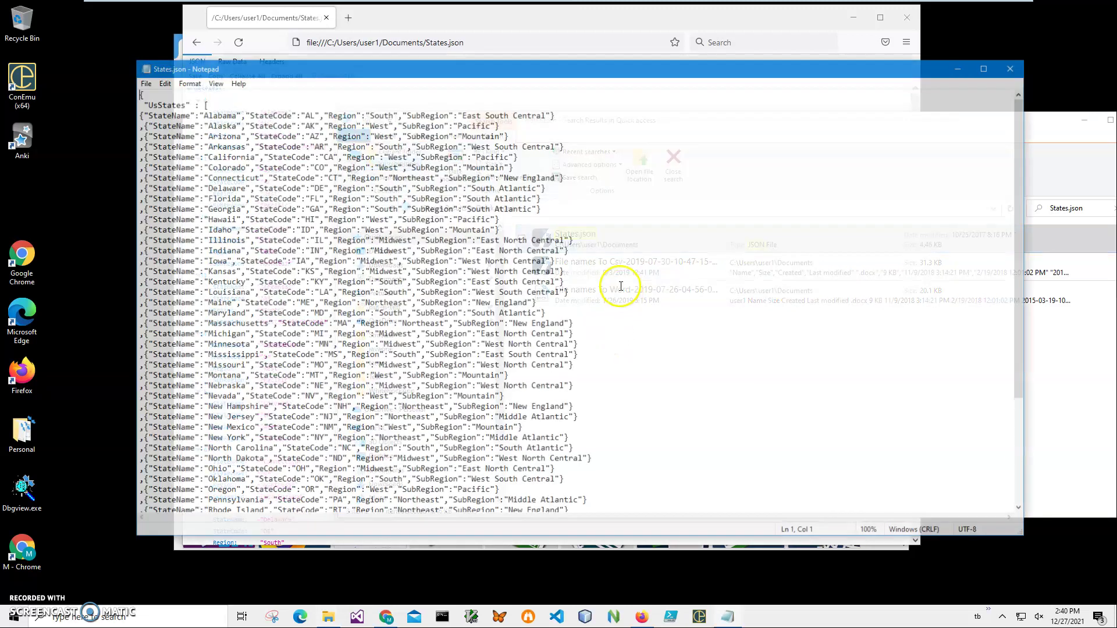
click(221, 156)
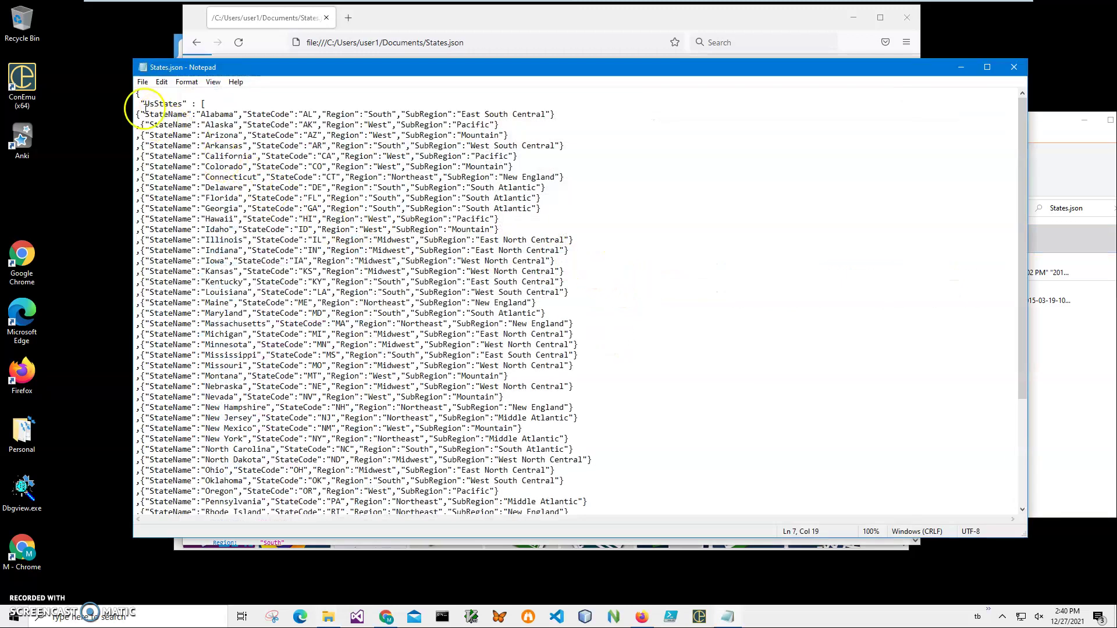
drag(142, 93, 134, 93)
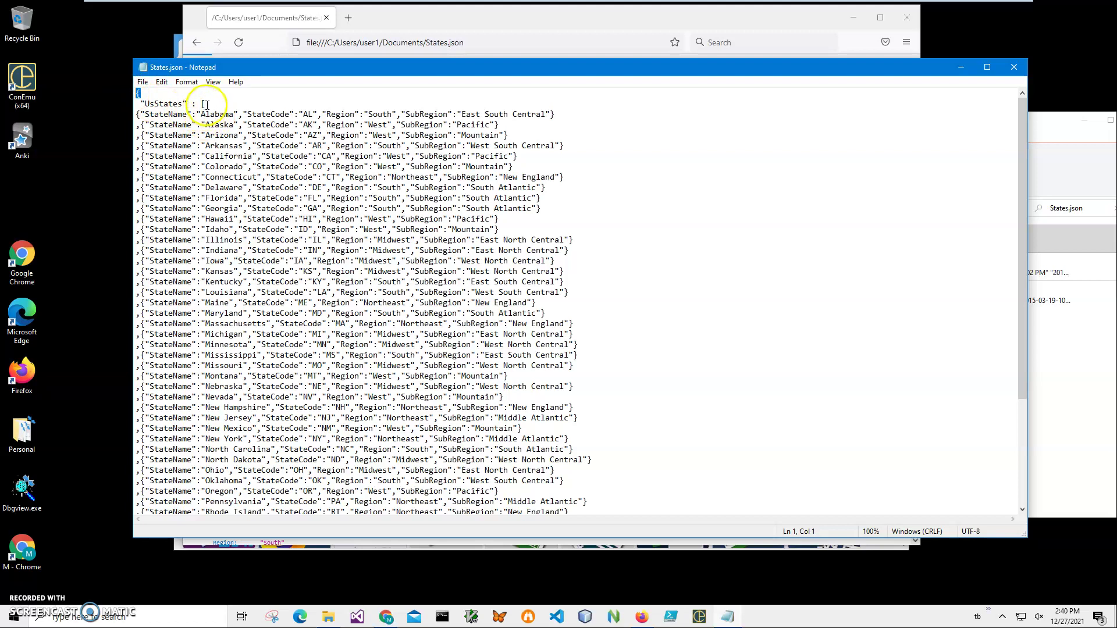
click(271, 156)
scroll(349, 285, down, 5)
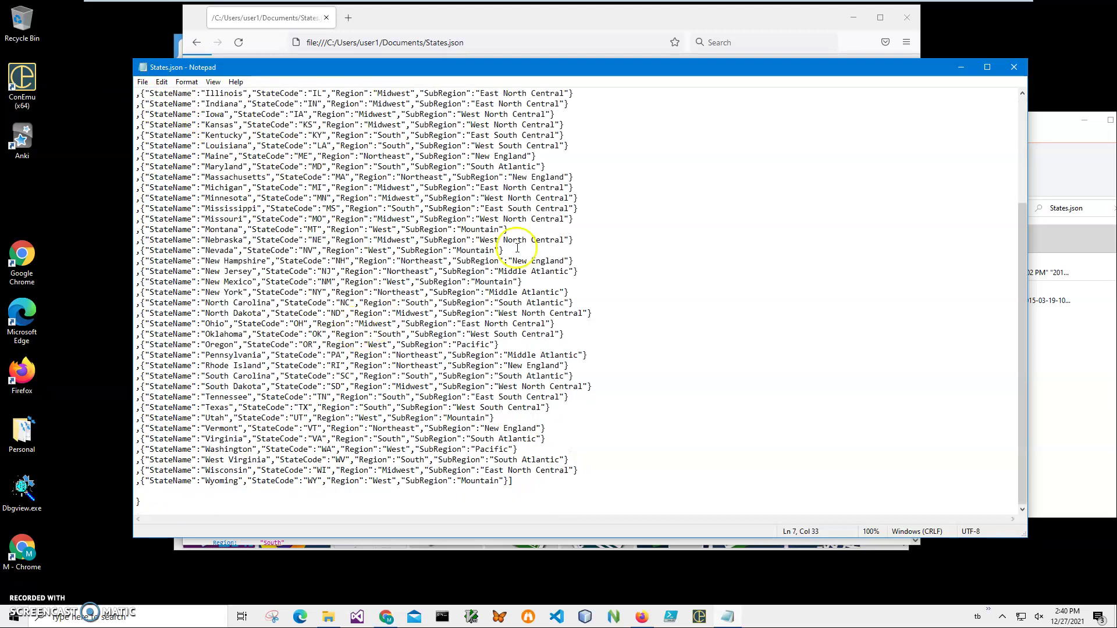
Close Notepad and the Explorer search results window.
click(1013, 67)
drag(1072, 118, 926, 133)
click(1012, 131)
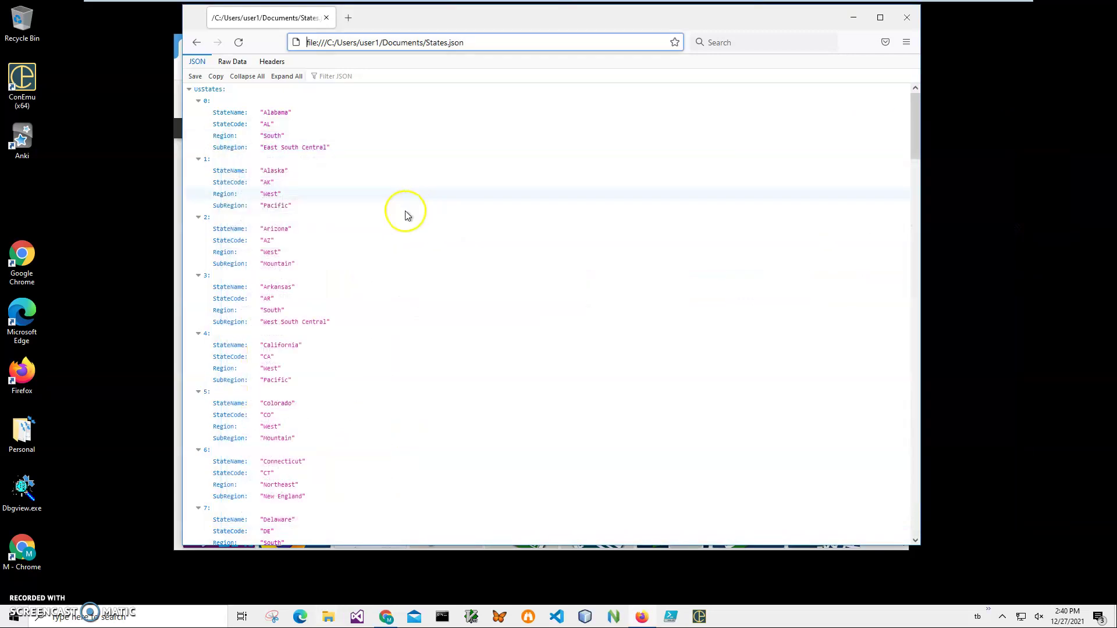
Close Firefox and open States.json in Json Viewer, enlarging the window to show more rows.
click(899, 23)
click(328, 616)
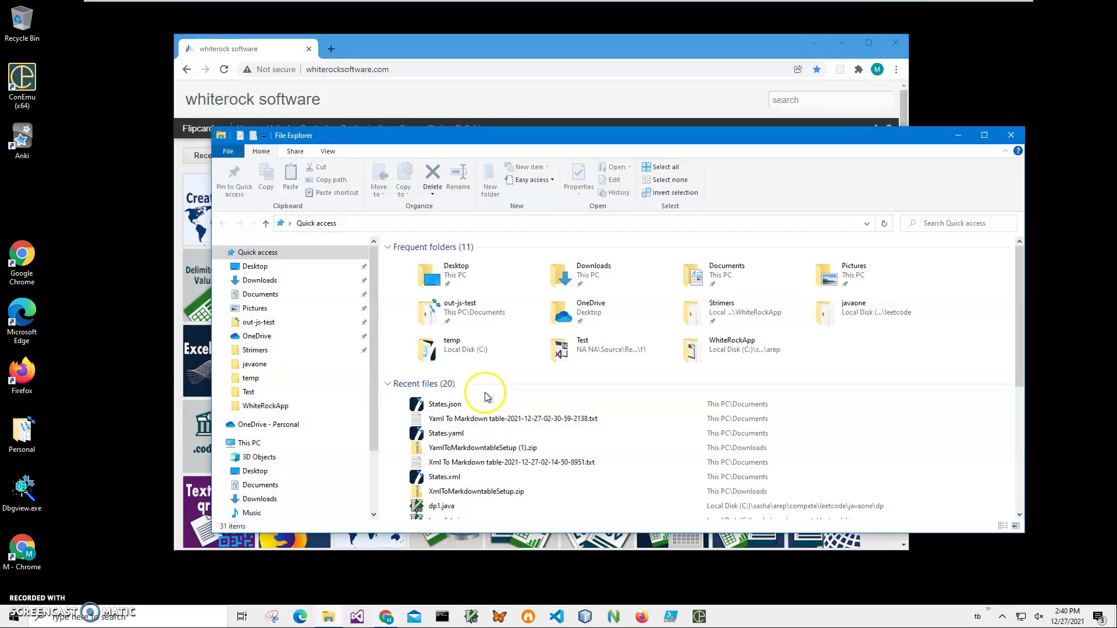
double_click(486, 405)
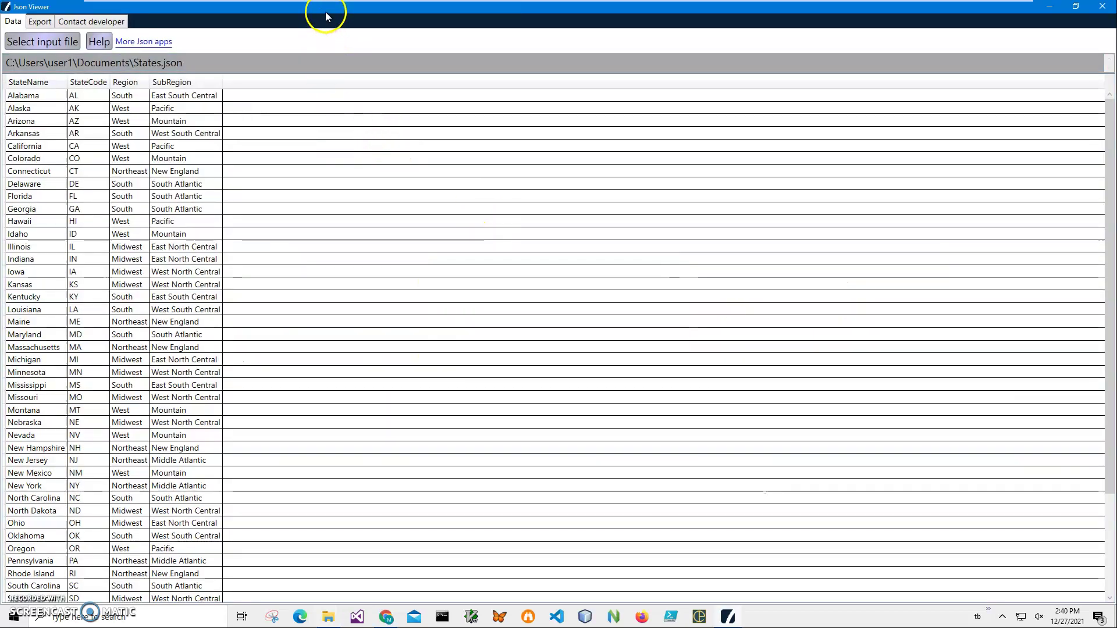
double_click(326, 16)
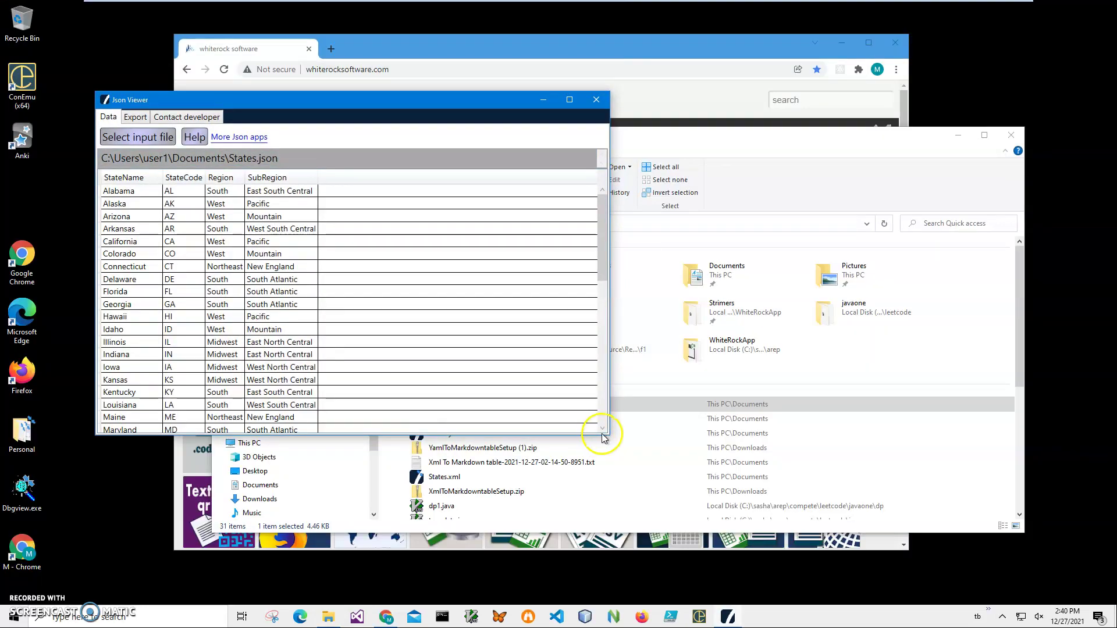
drag(603, 438, 899, 560)
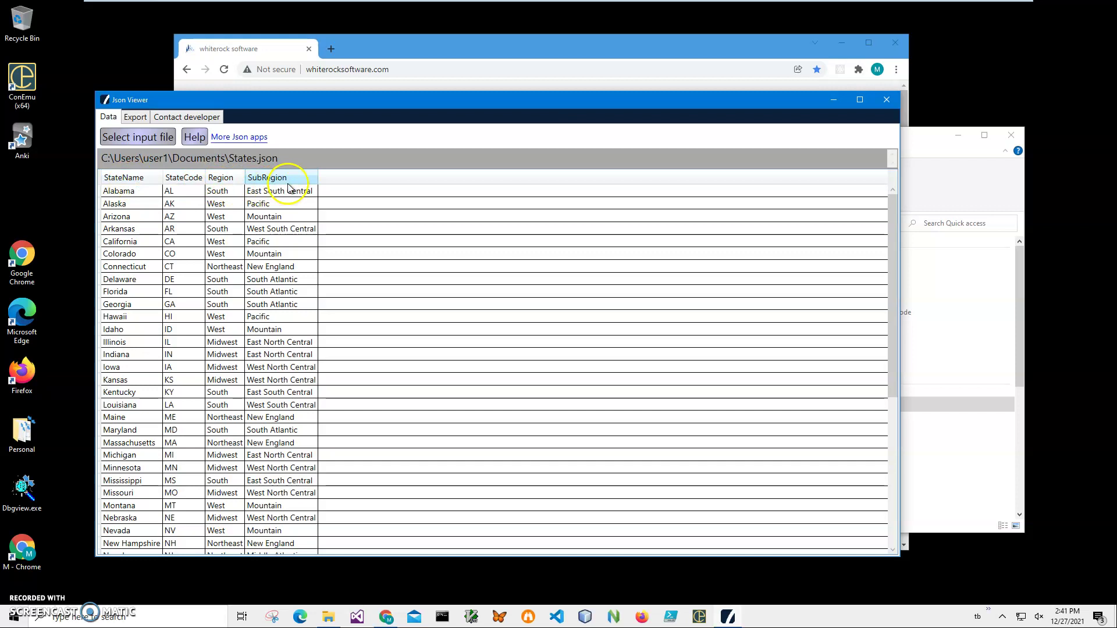
Check the Export options, browse the States table rows from Alabama to California, then close Json Viewer.
click(135, 117)
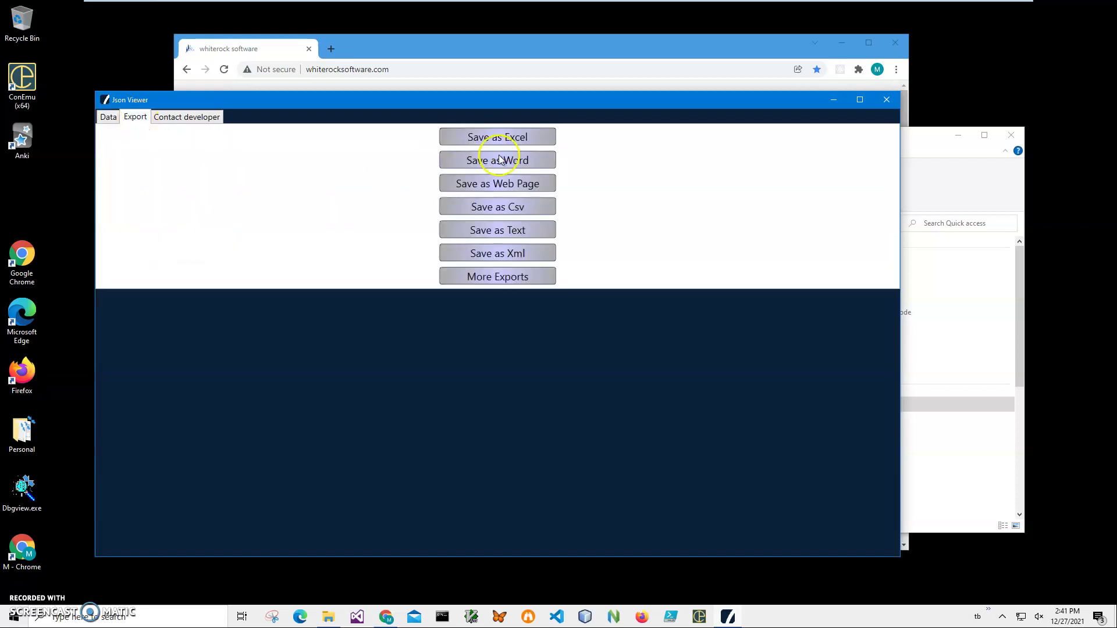
click(108, 117)
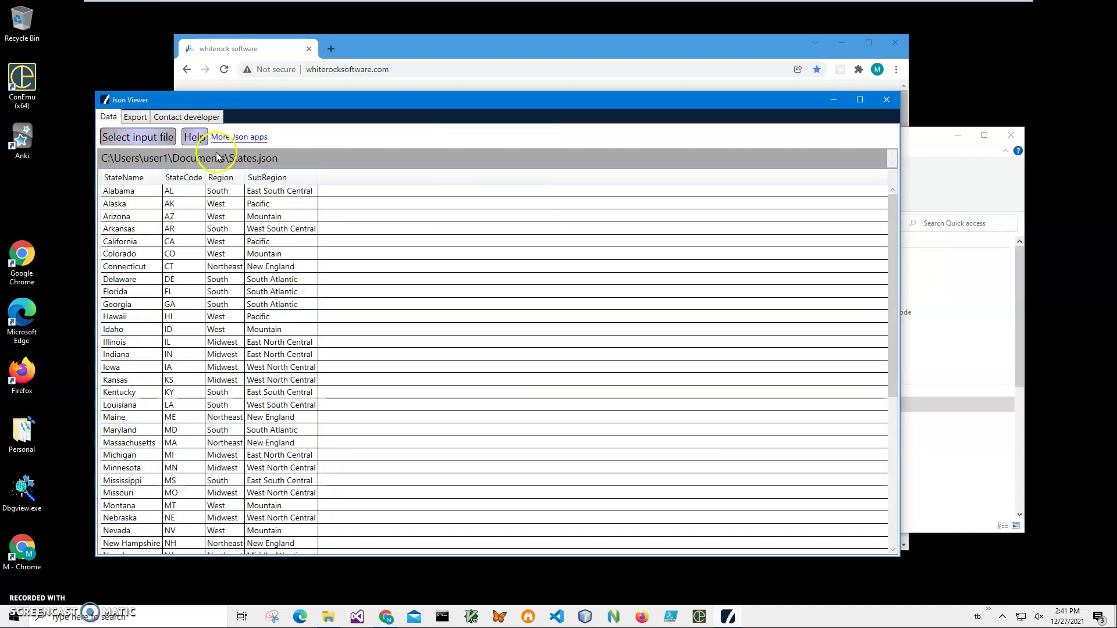
click(121, 193)
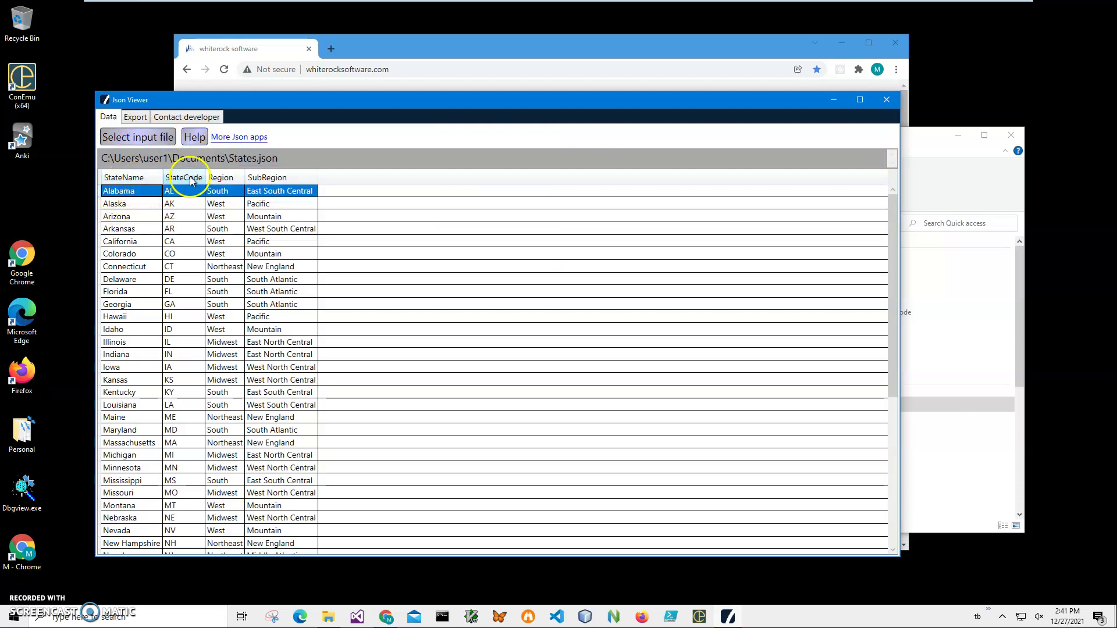
scroll(273, 267, down, 5)
scroll(274, 268, up, 5)
scroll(221, 269, down, 6)
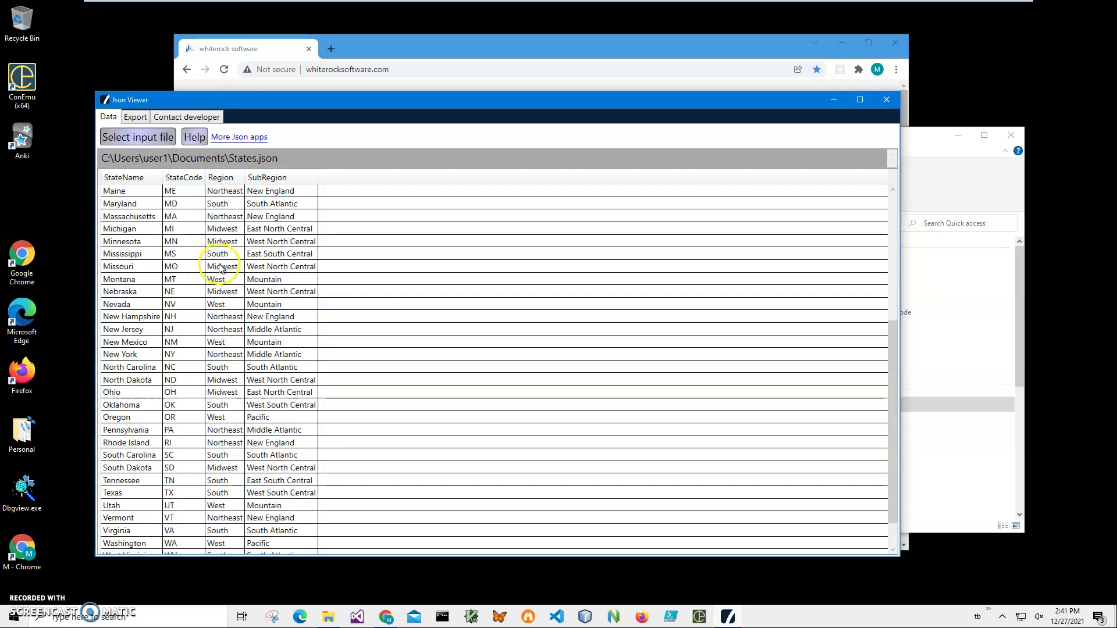
scroll(221, 269, down, 1)
scroll(224, 263, up, 4)
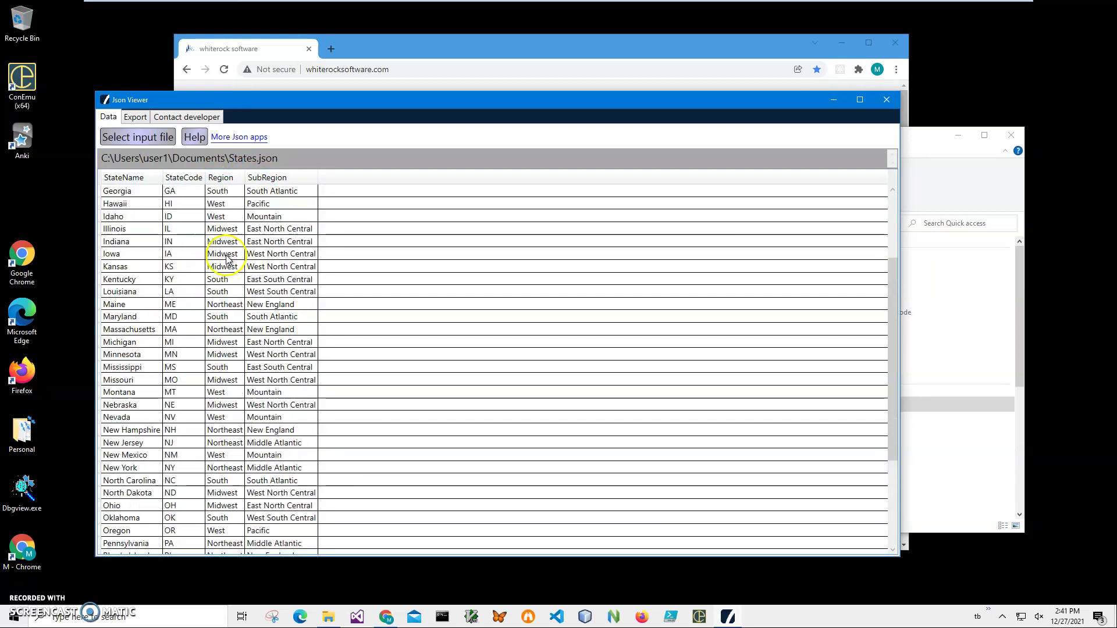
scroll(227, 261, up, 3)
click(224, 242)
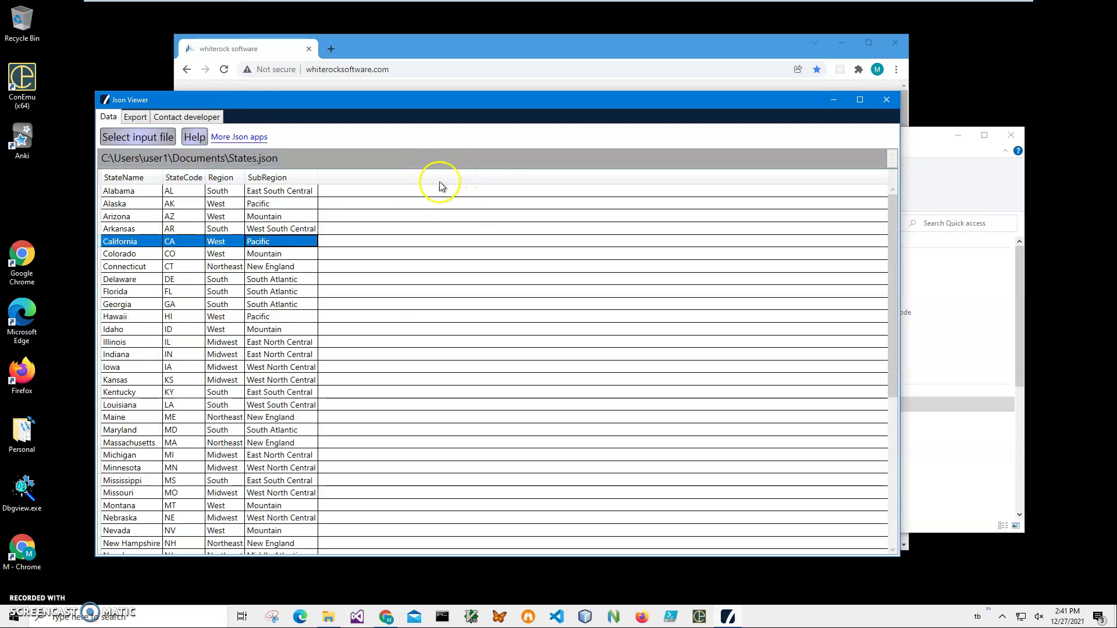
click(887, 103)
Close the File Explorer windows, leaving the Whiterock Software site in Chrome.
click(476, 410)
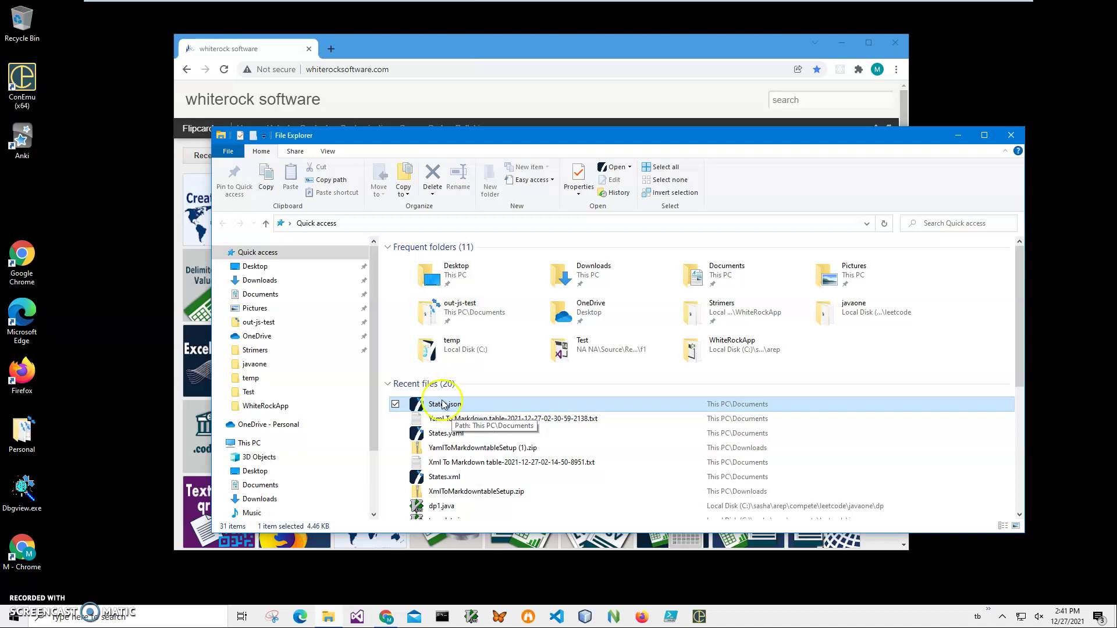
click(1013, 141)
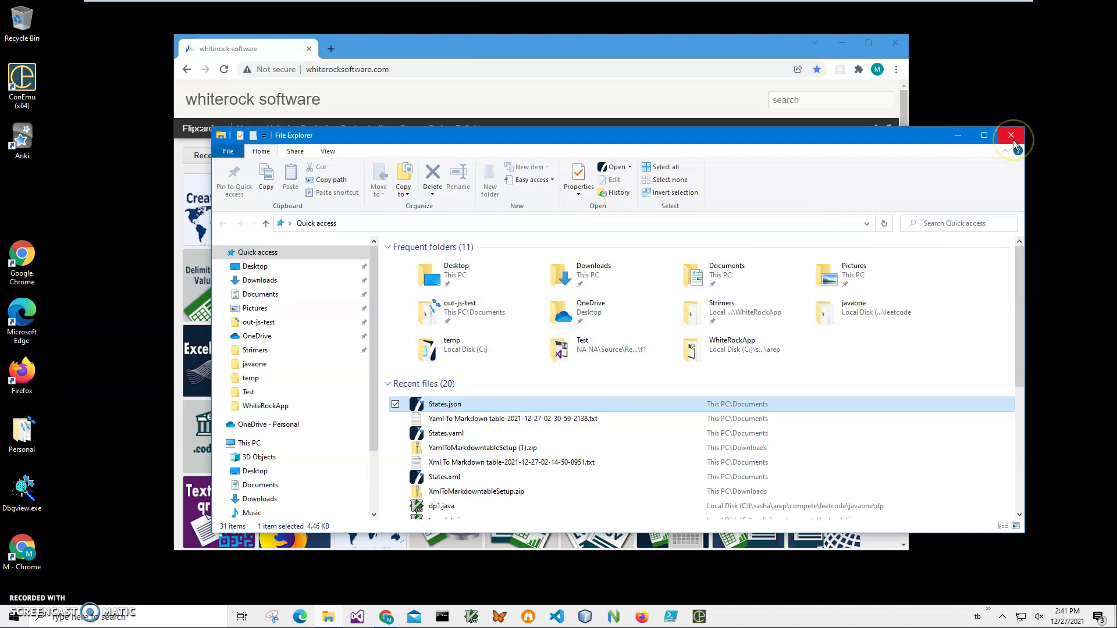
click(1013, 139)
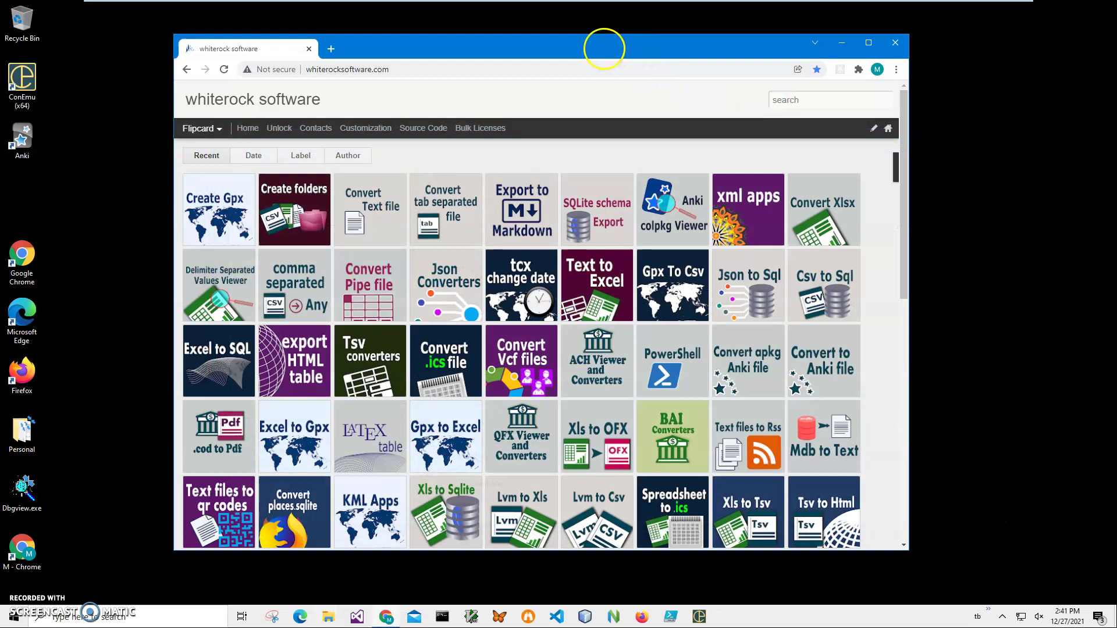
drag(605, 49, 581, 50)
Search the site for 'ma', open the Markdown export post and download Json To Markdown table.
click(762, 102)
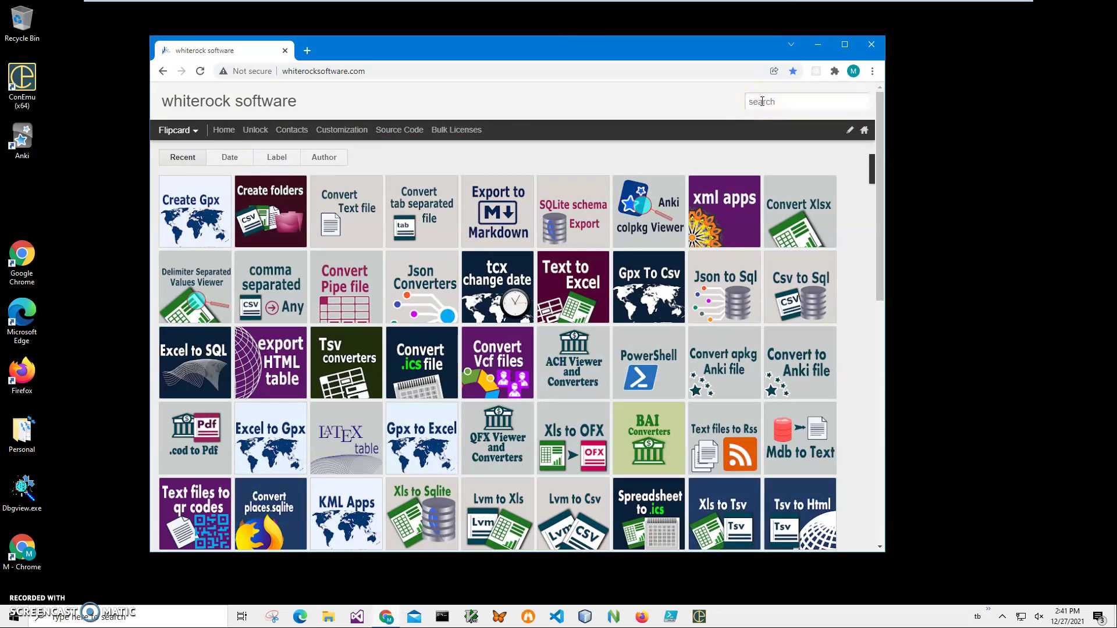
text(markdow)
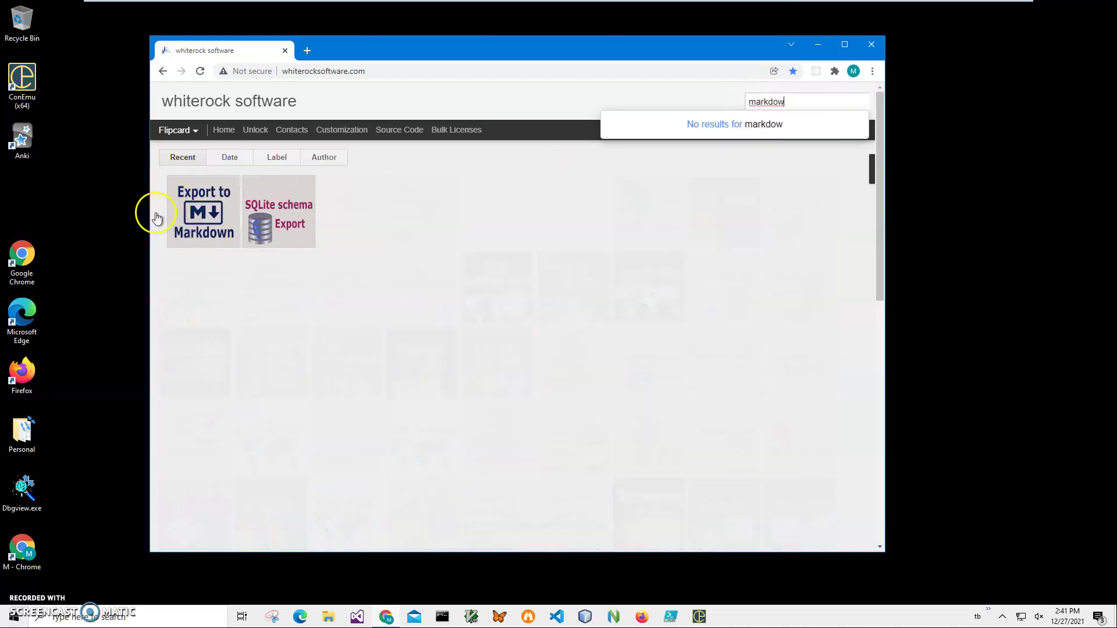
click(185, 205)
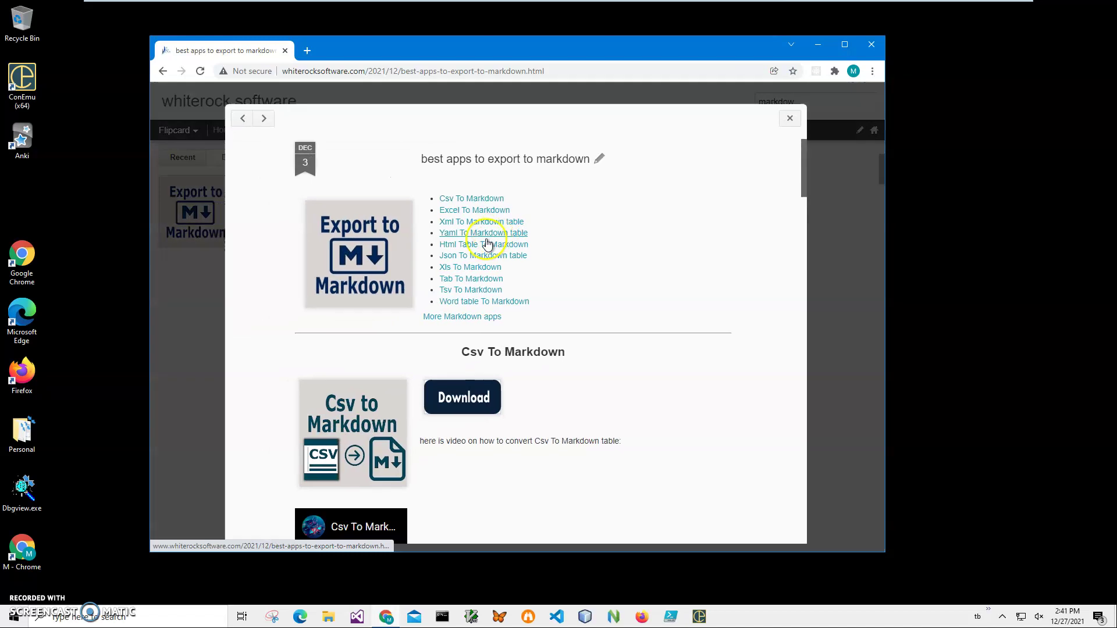
scroll(505, 267, down, 3)
scroll(506, 269, down, 15)
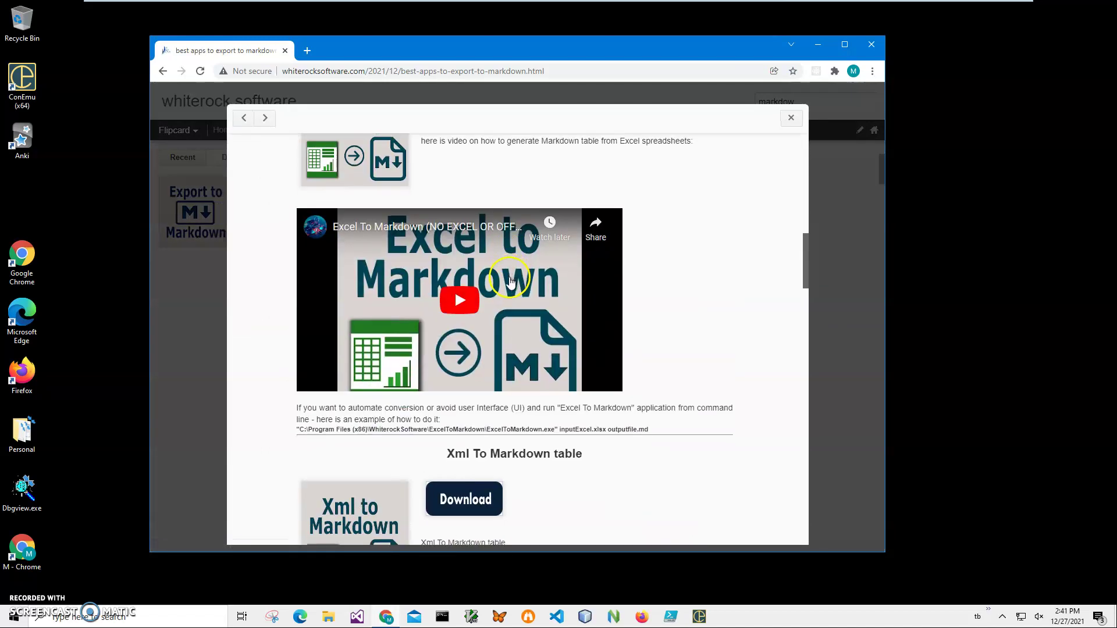
scroll(513, 276, down, 7)
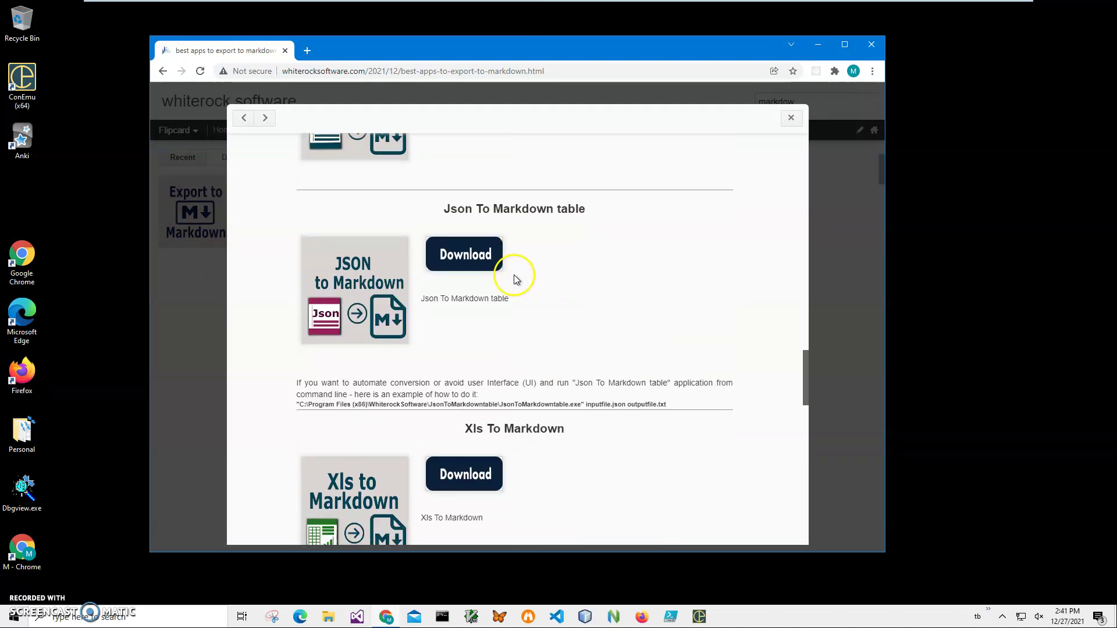
click(427, 269)
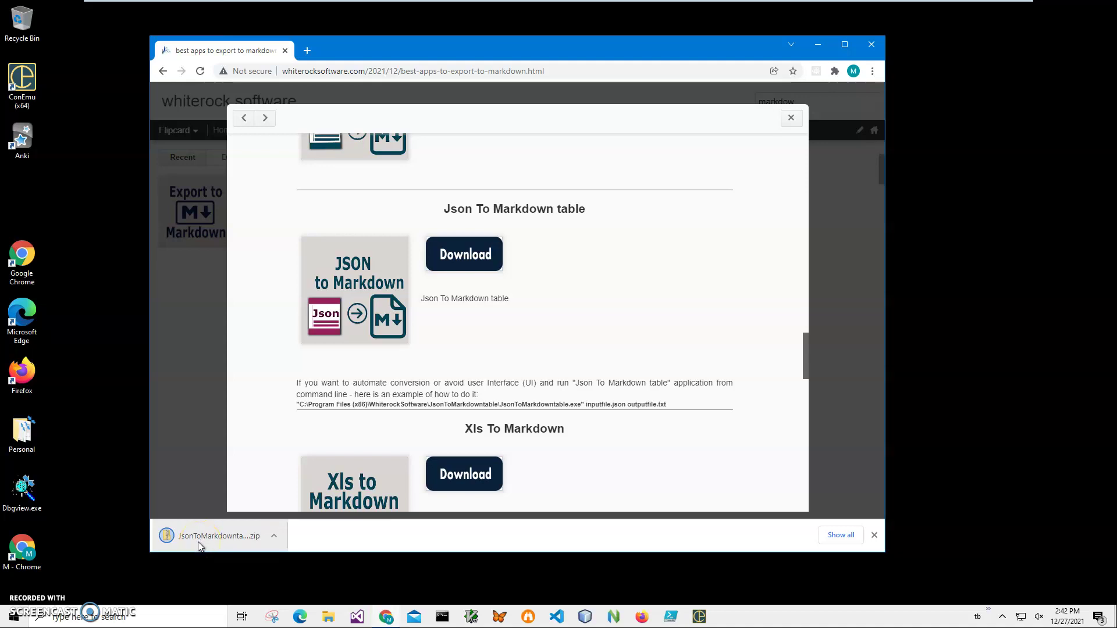
Launch JsonToMarkdowntableSetup.msi from the downloaded zip and allow the unrecognized installer to run.
click(198, 540)
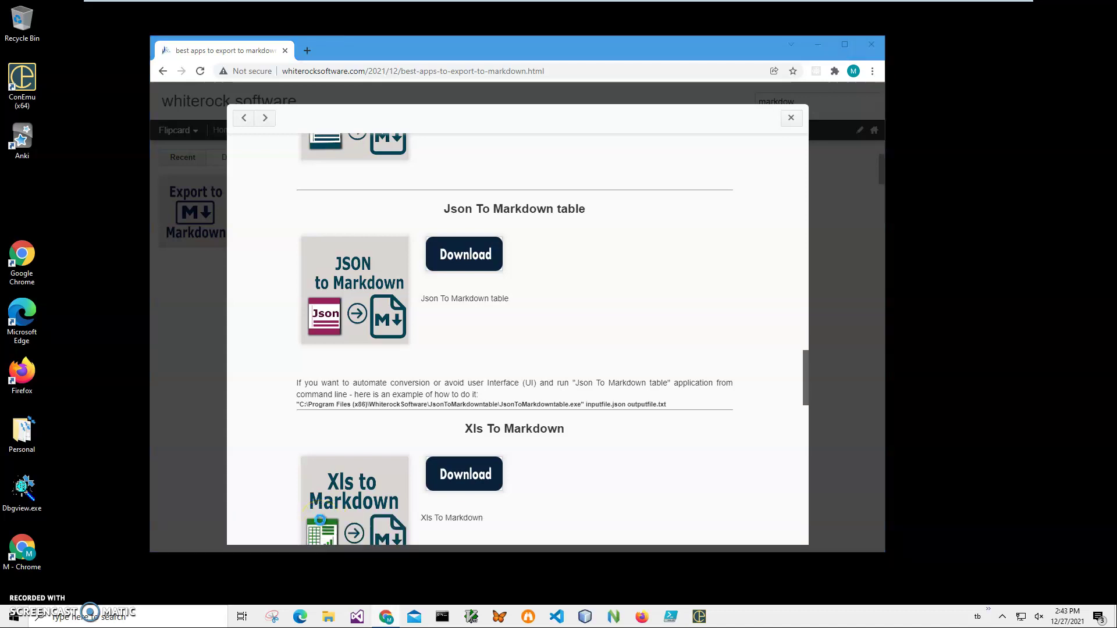
double_click(451, 262)
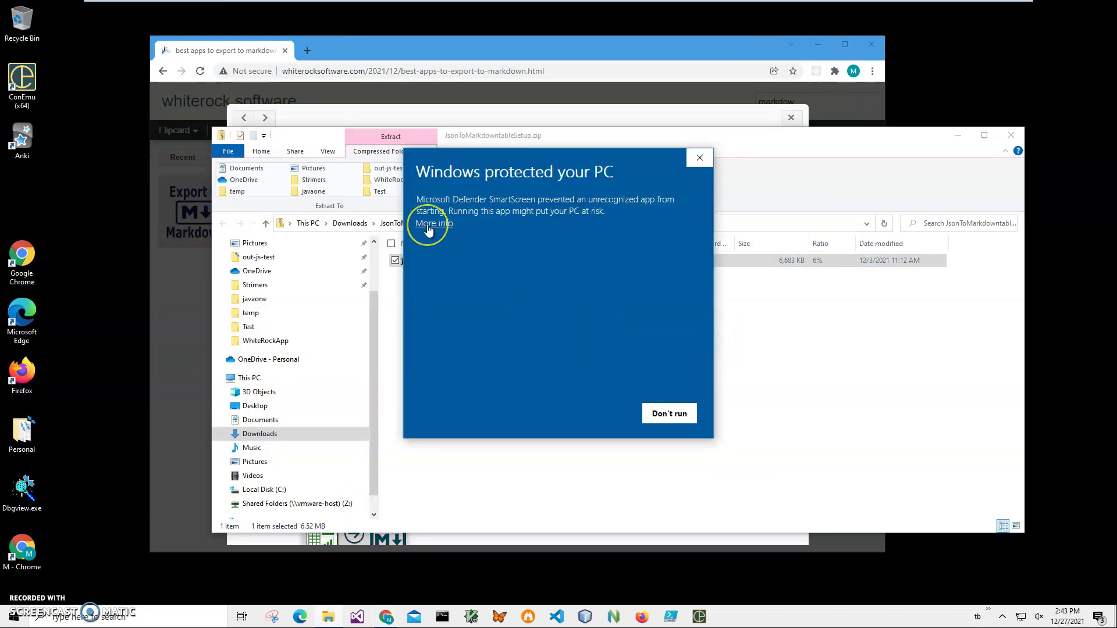
click(433, 224)
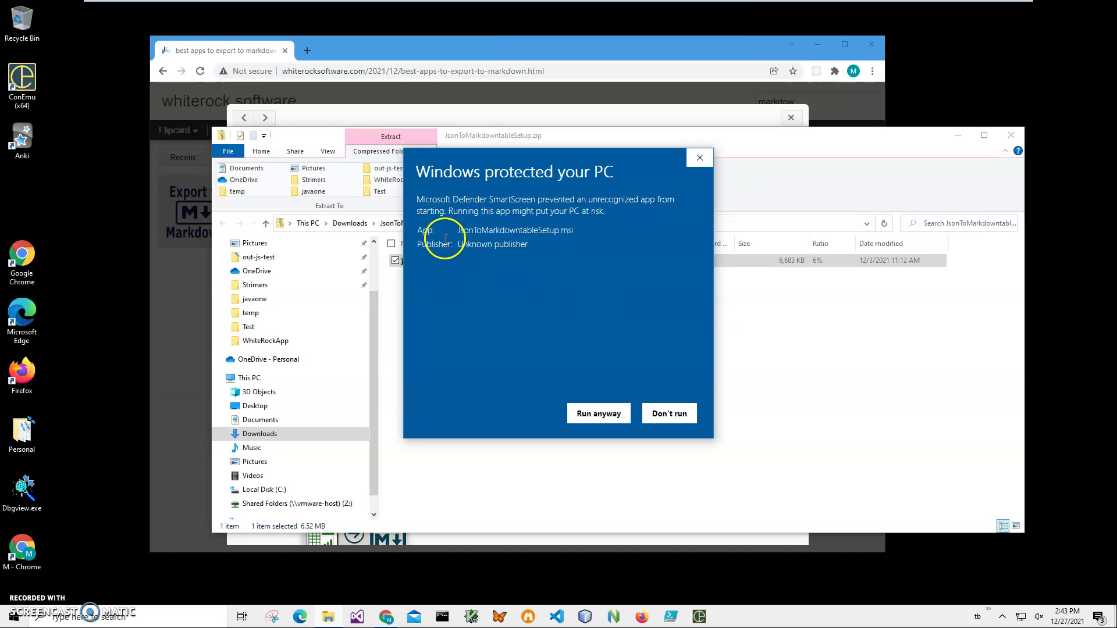
drag(422, 244, 546, 250)
click(598, 403)
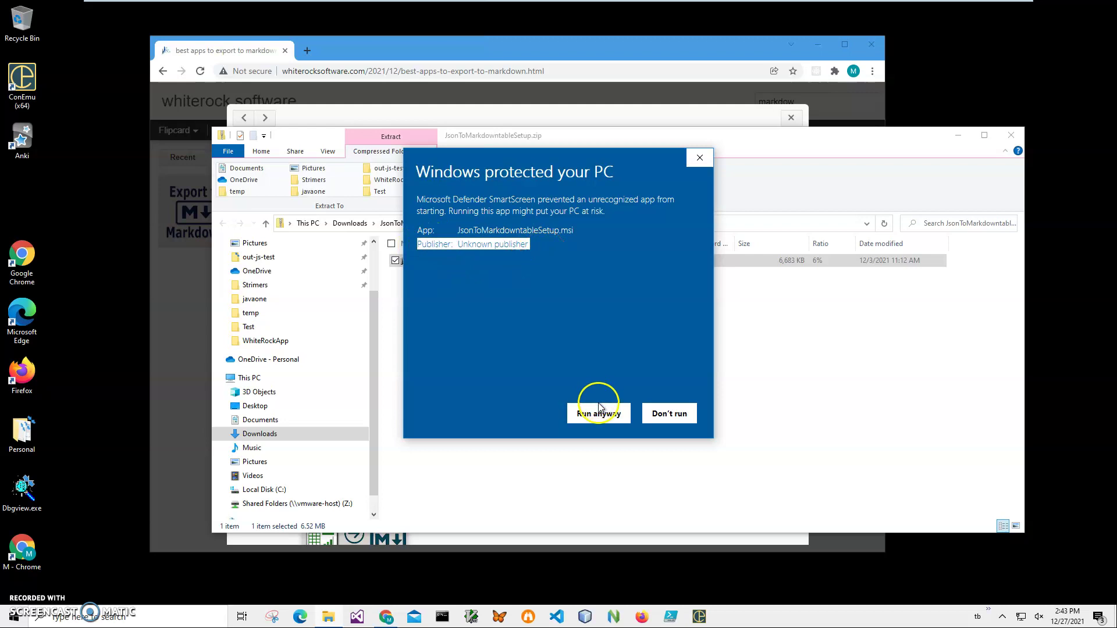
Complete the setup wizard with the default installation folder, approving the administrator prompt.
click(656, 396)
click(632, 400)
click(632, 400)
click(518, 404)
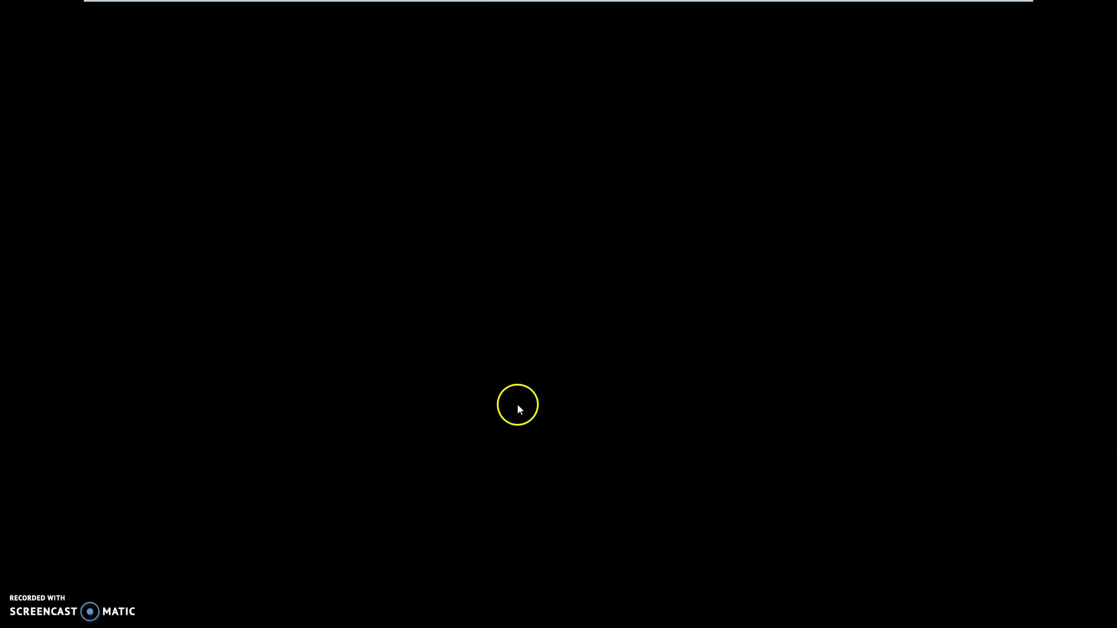
click(617, 397)
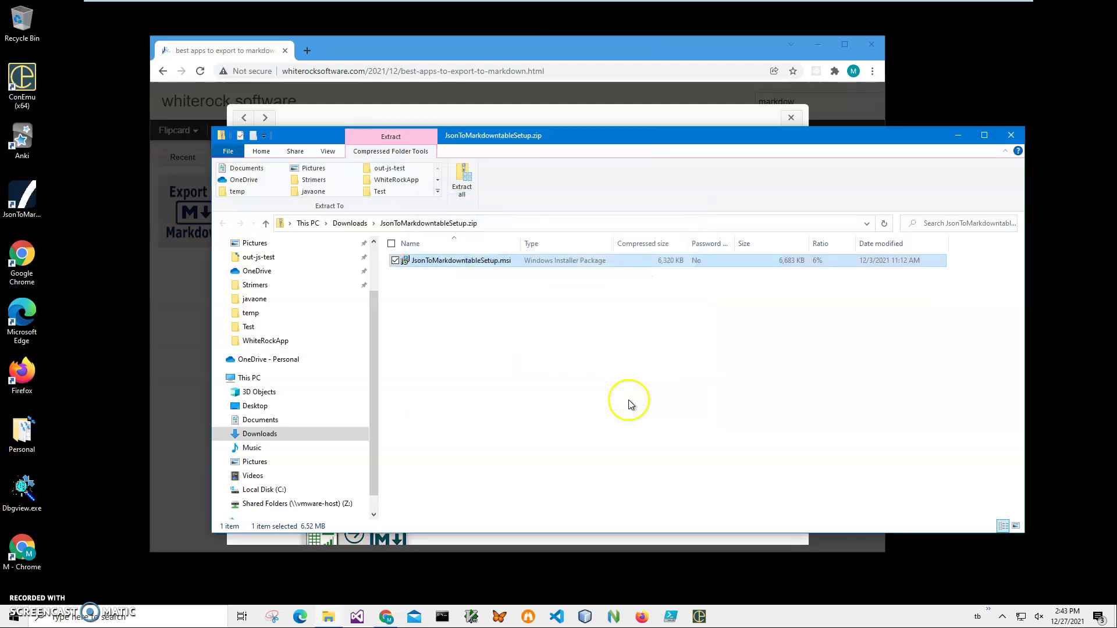
Select the new Json To Markdown table desktop shortcut and close the zip folder and browser.
click(38, 205)
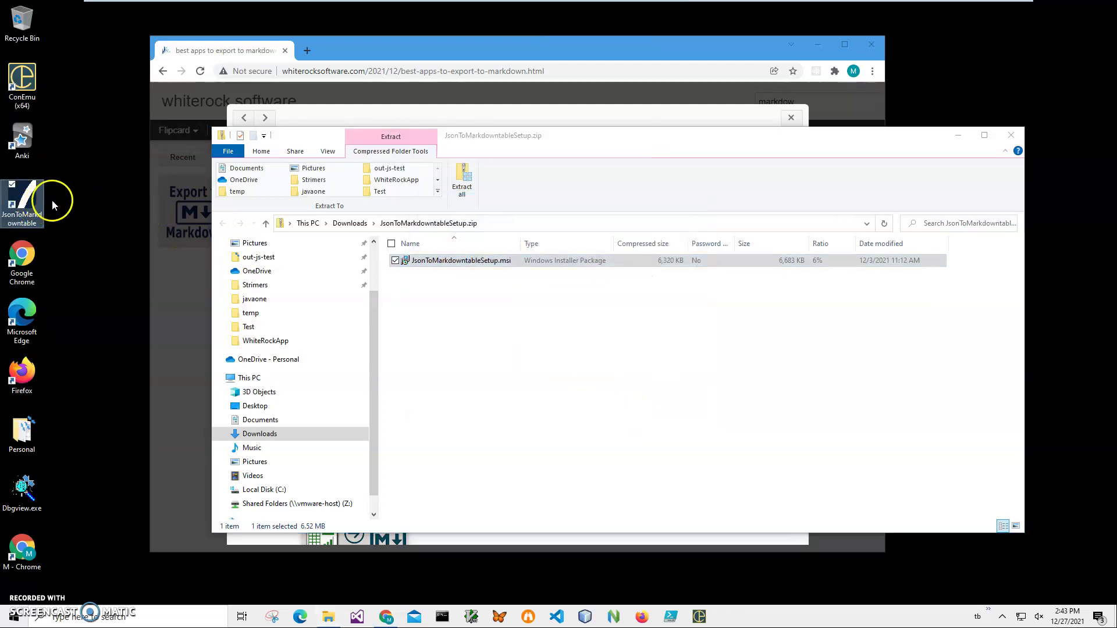
click(1011, 135)
click(871, 45)
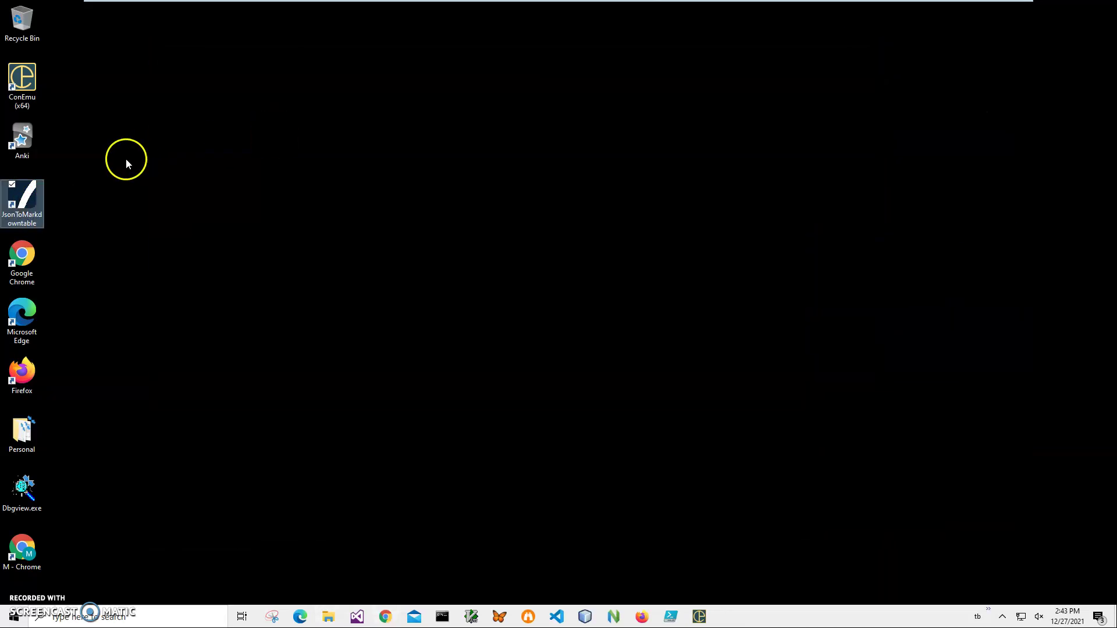
Launch Json To Markdown table from its desktop shortcut.
double_click(28, 201)
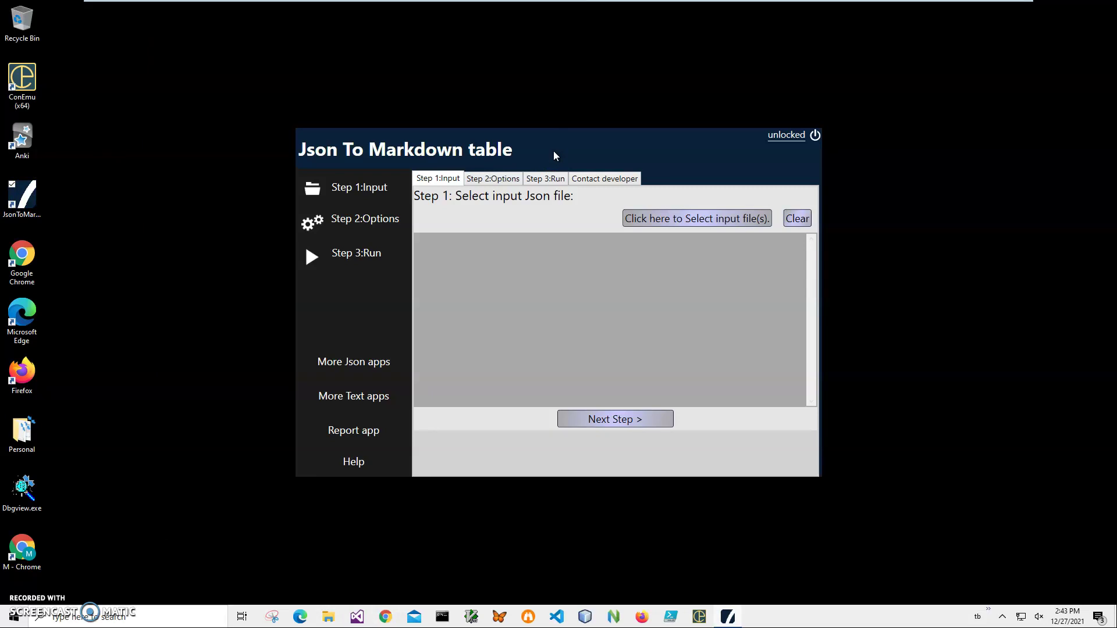
Load every JSON file in Documents as input, then empty the input list again.
click(671, 219)
click(672, 220)
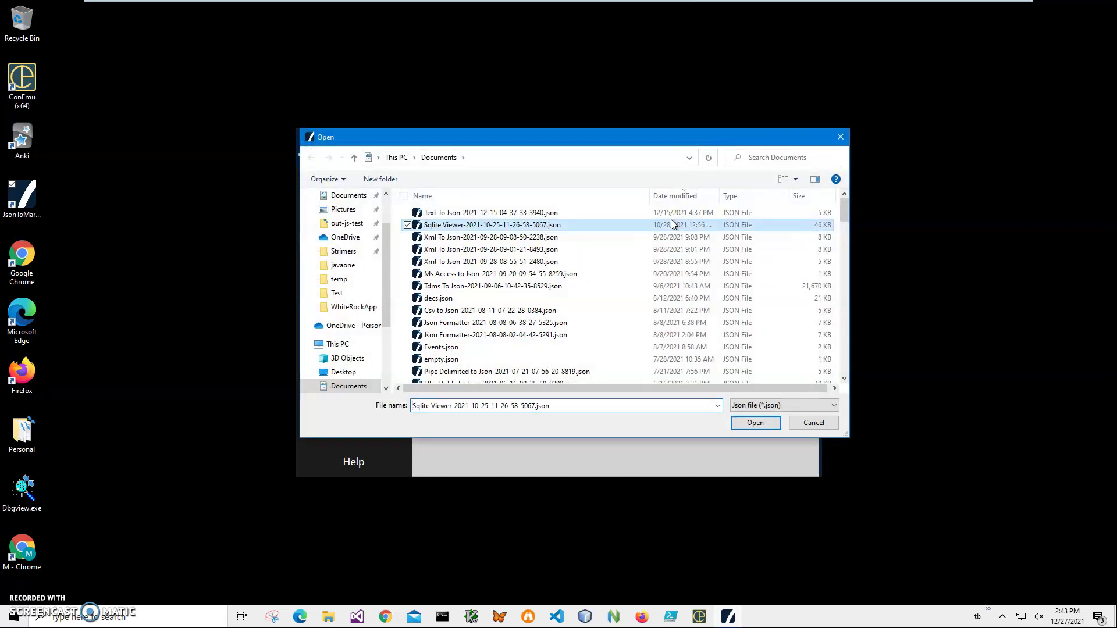
key(ctrl+a)
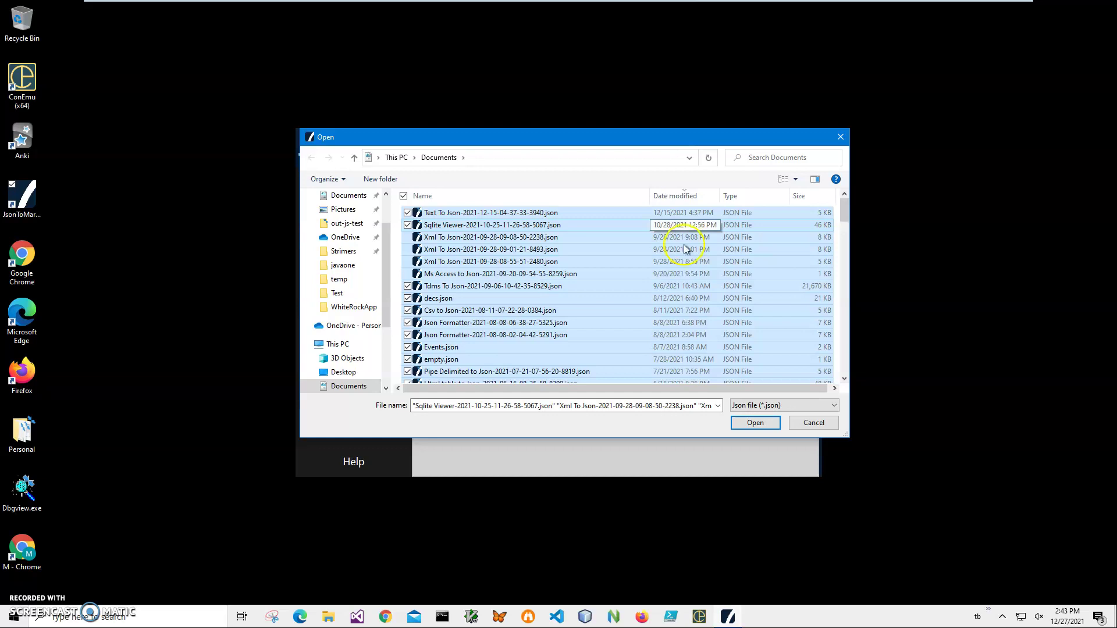
click(757, 424)
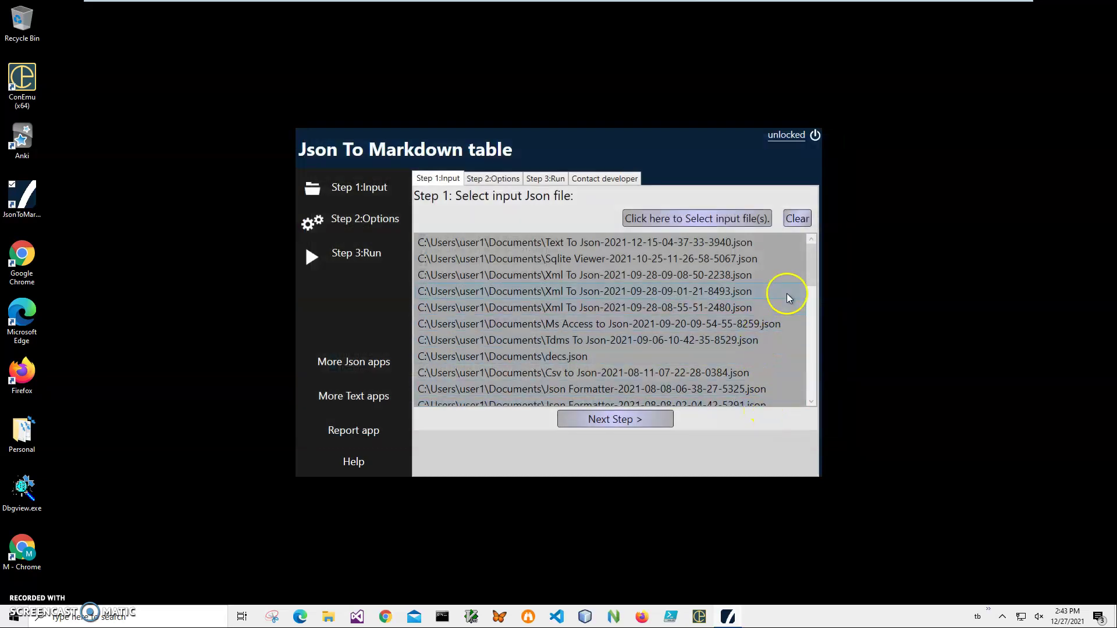
mouse_move(809, 262)
mouse_down()
mouse_move(815, 379)
mouse_move(810, 263)
mouse_up()
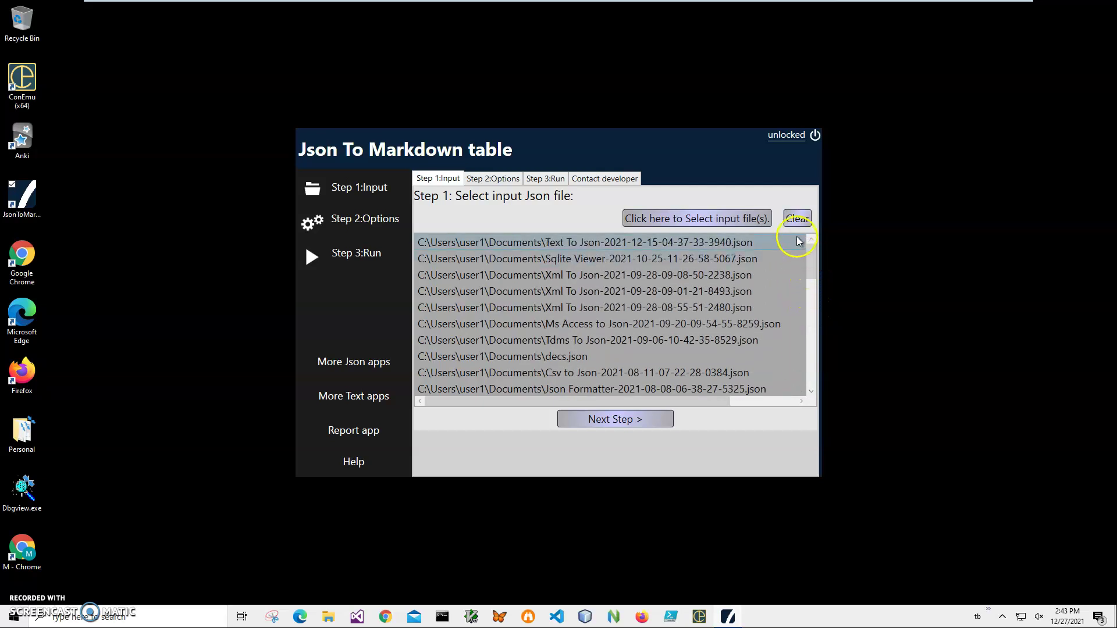
click(796, 219)
Pick only States.json in the Open dialog as the input file.
click(719, 219)
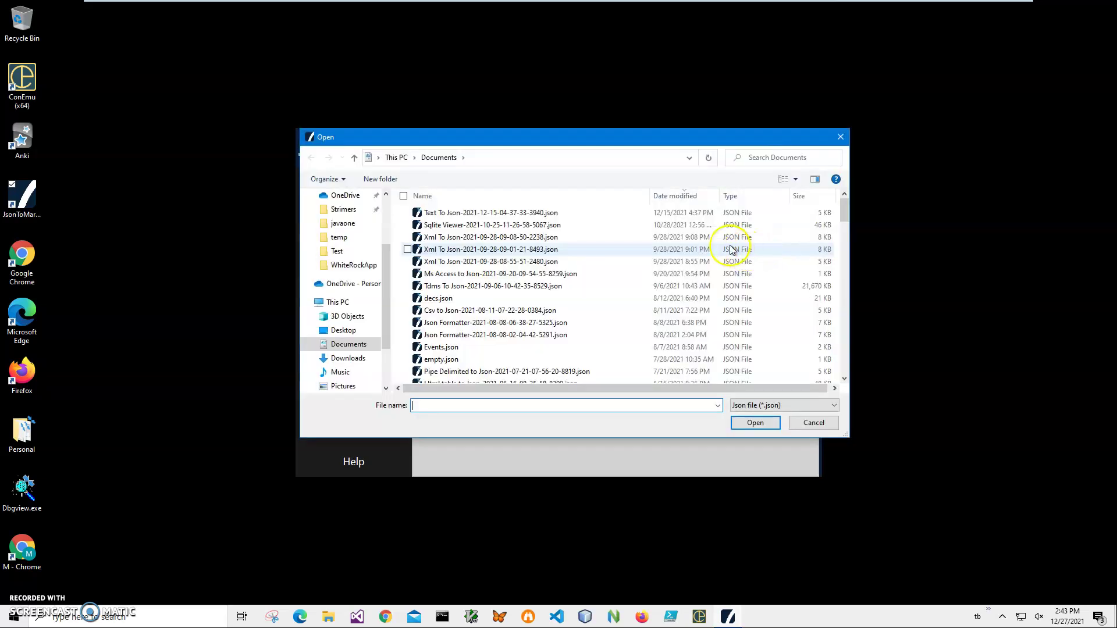
click(456, 406)
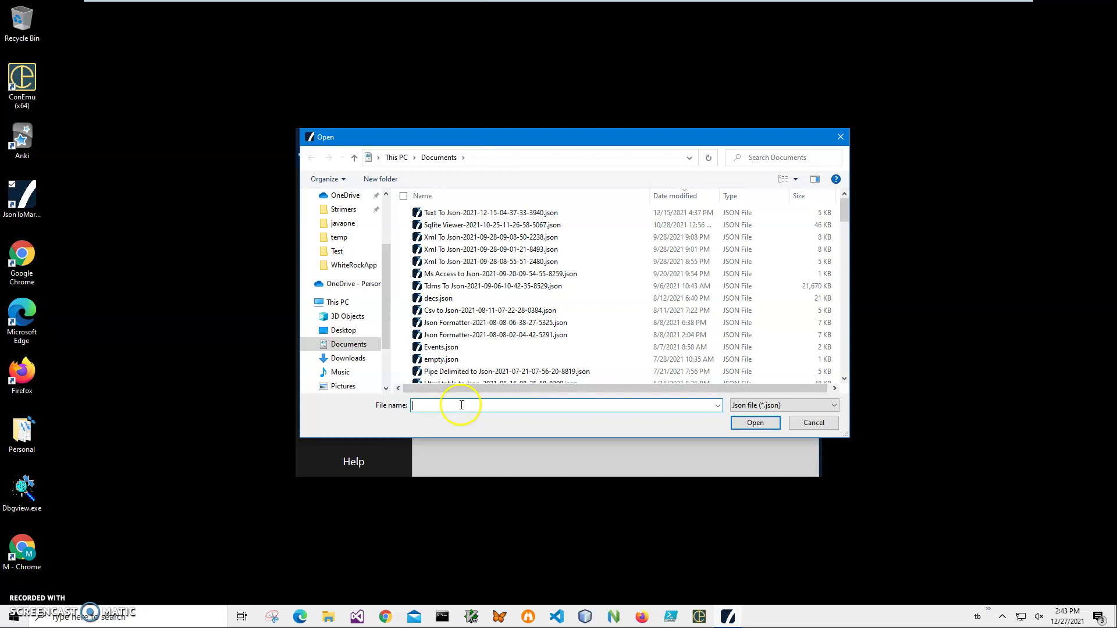
text(States)
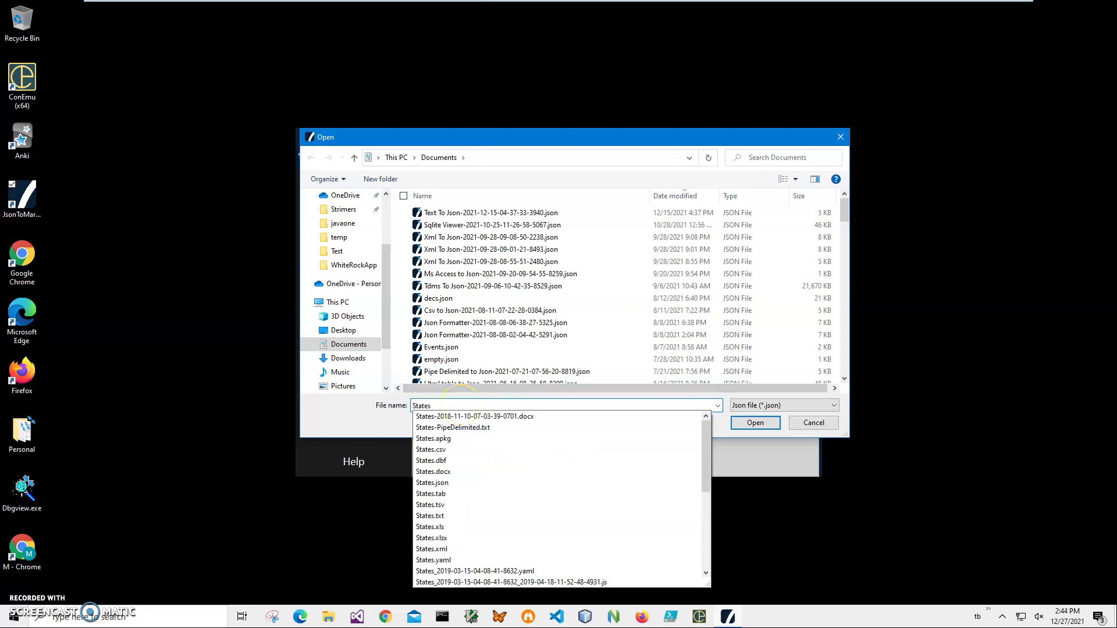
text(.js)
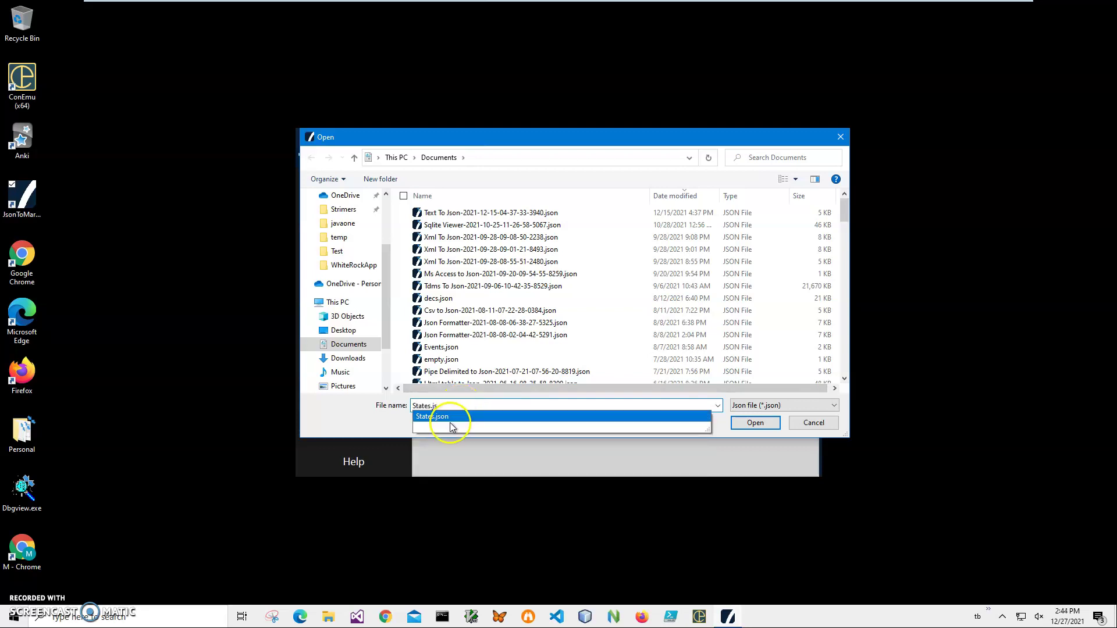
click(442, 416)
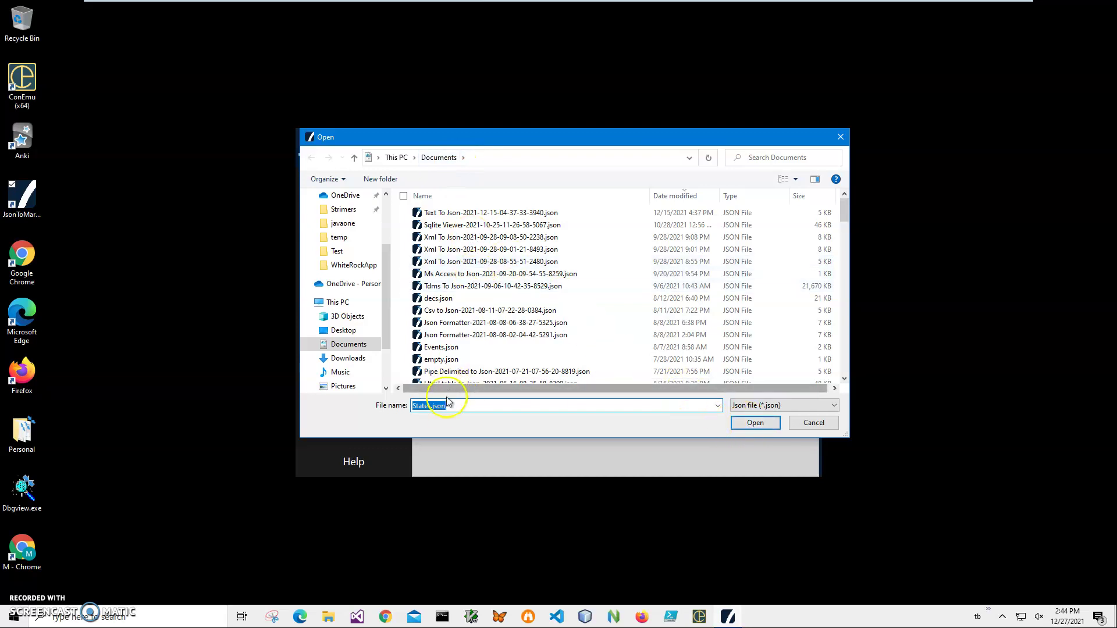
click(754, 424)
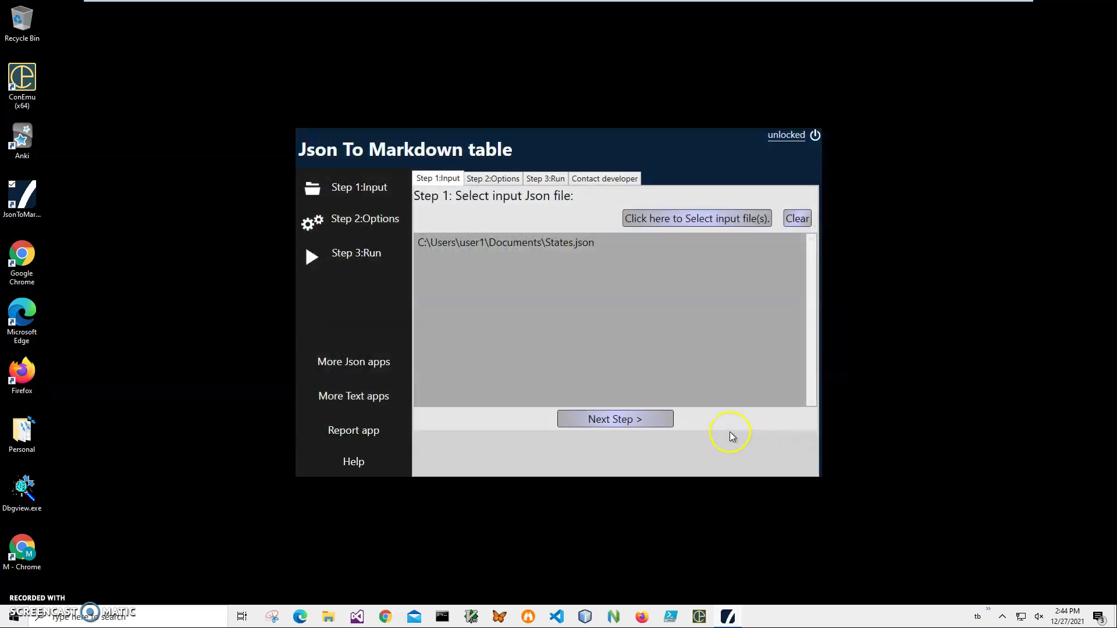
Run the conversion, preview the Markdown table and save it as a txt file in Documents.
click(640, 419)
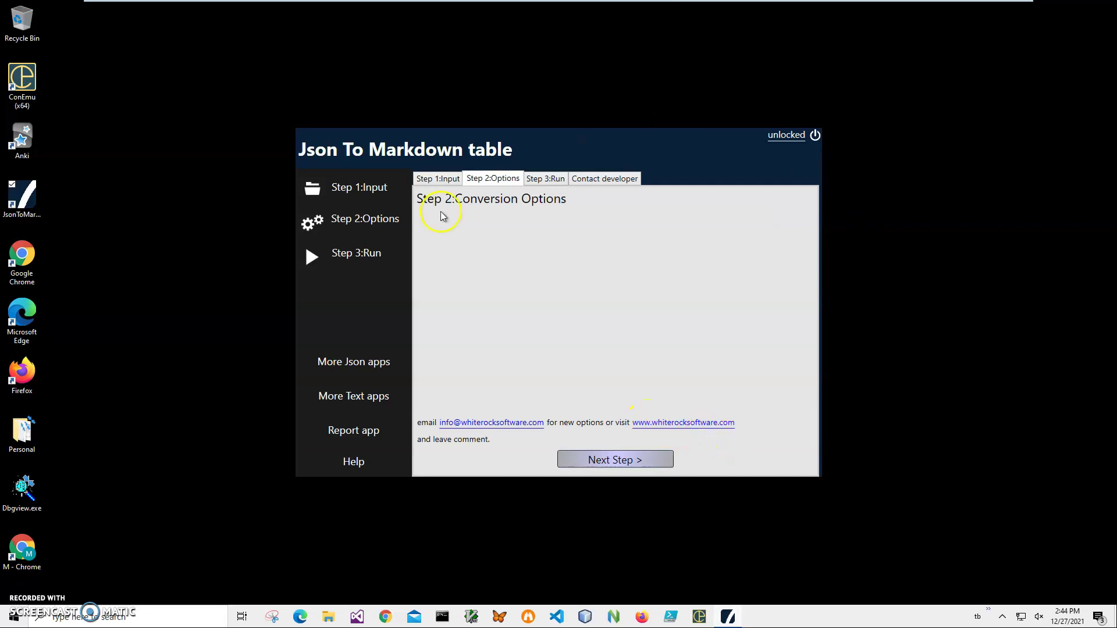
click(651, 461)
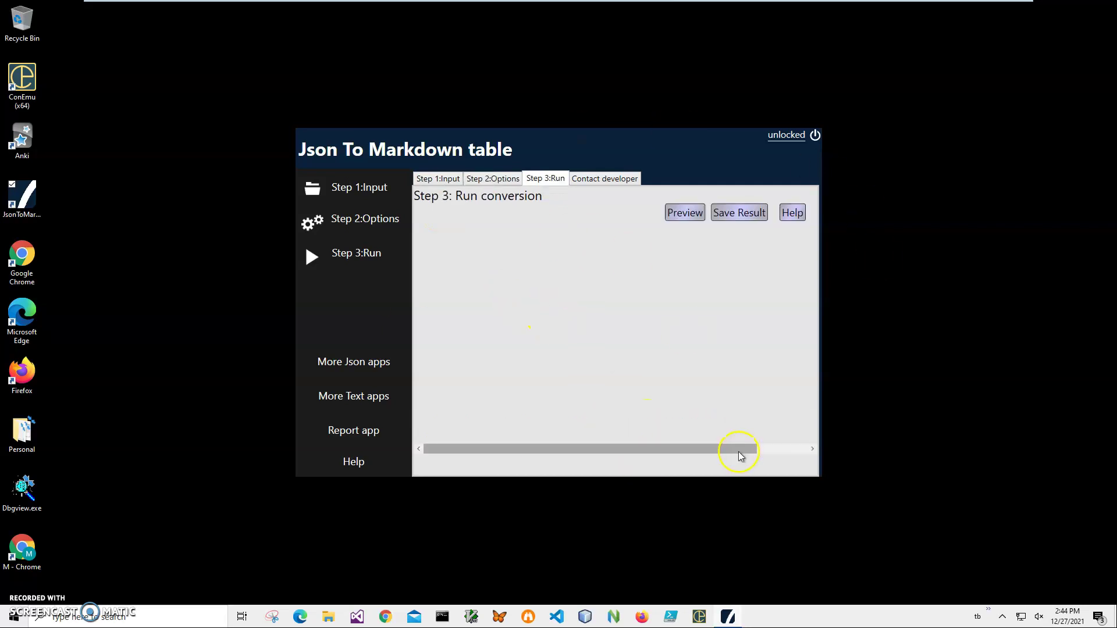
click(678, 216)
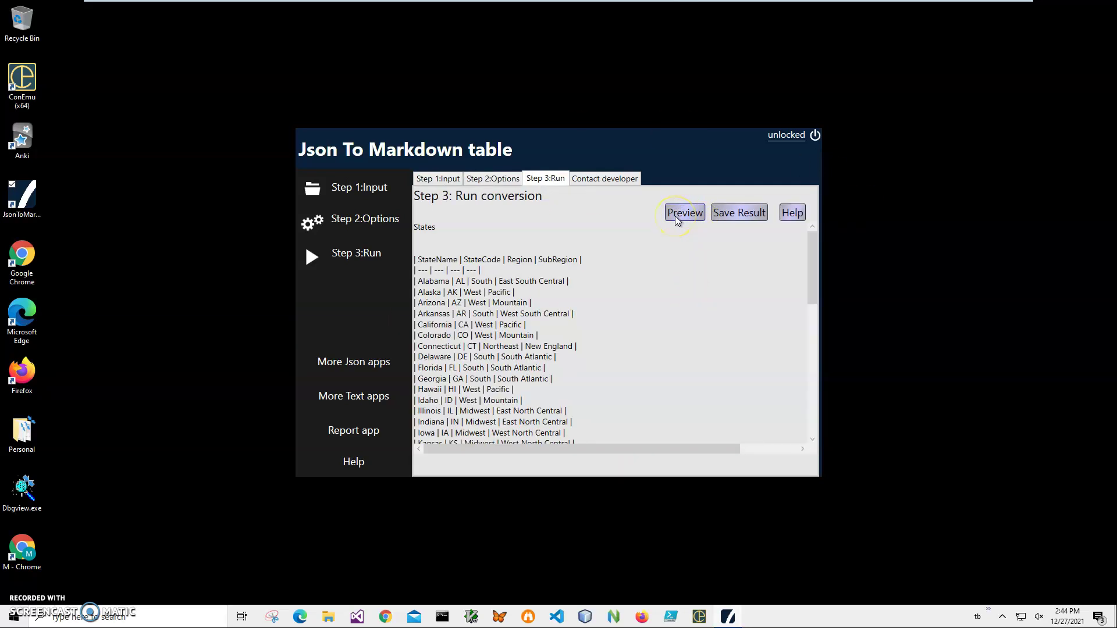
click(732, 214)
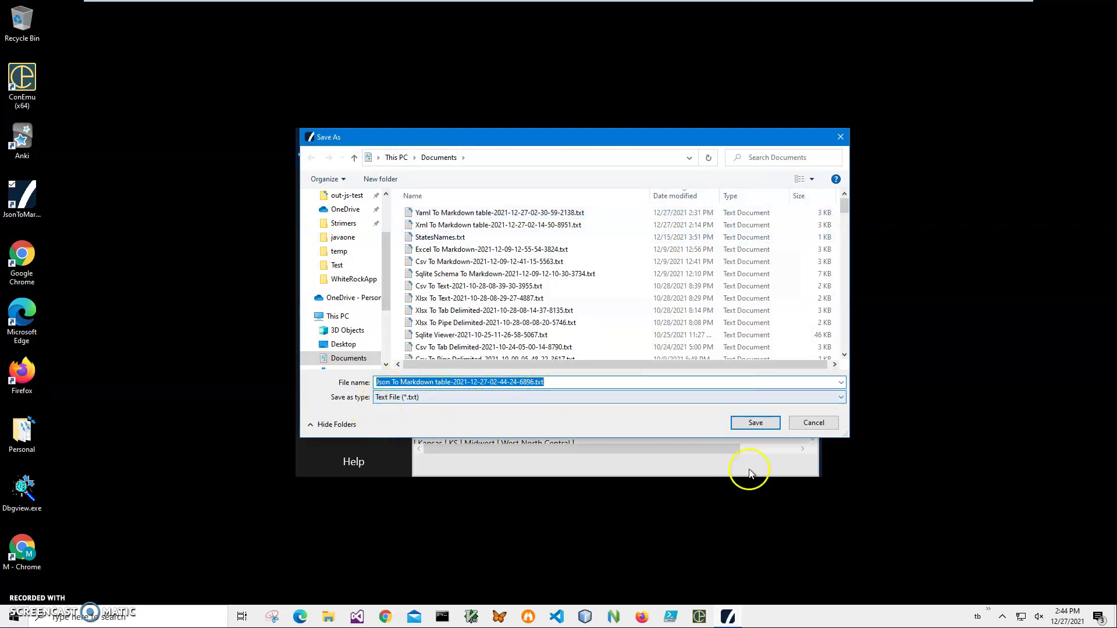
click(756, 424)
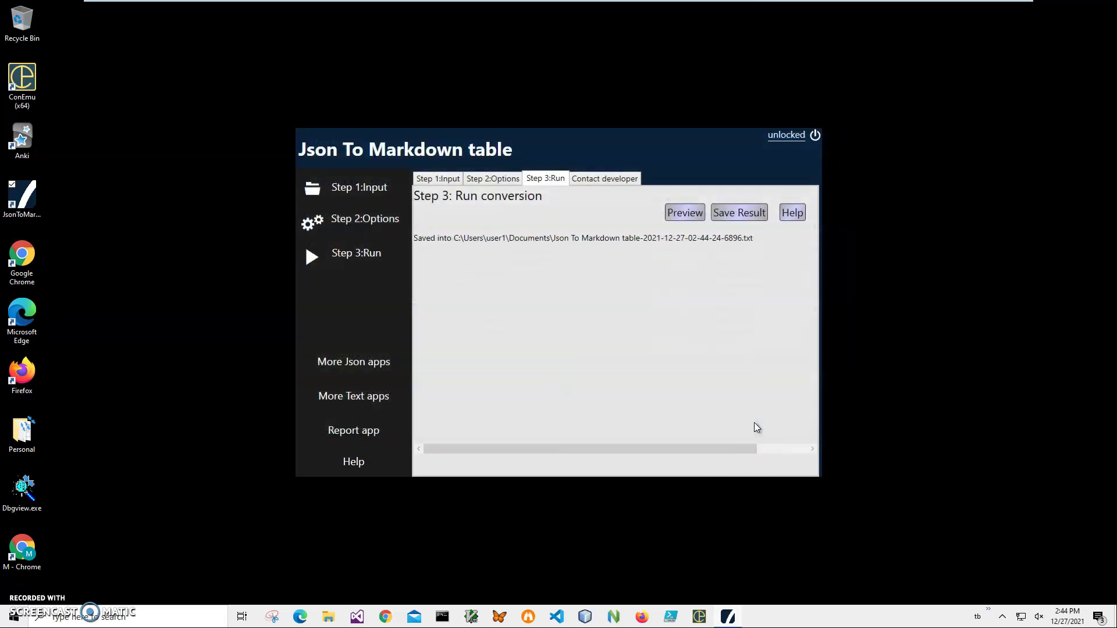
Go to GitHub in a new Firefox window, open the f1 repository and edit README.md.
click(641, 617)
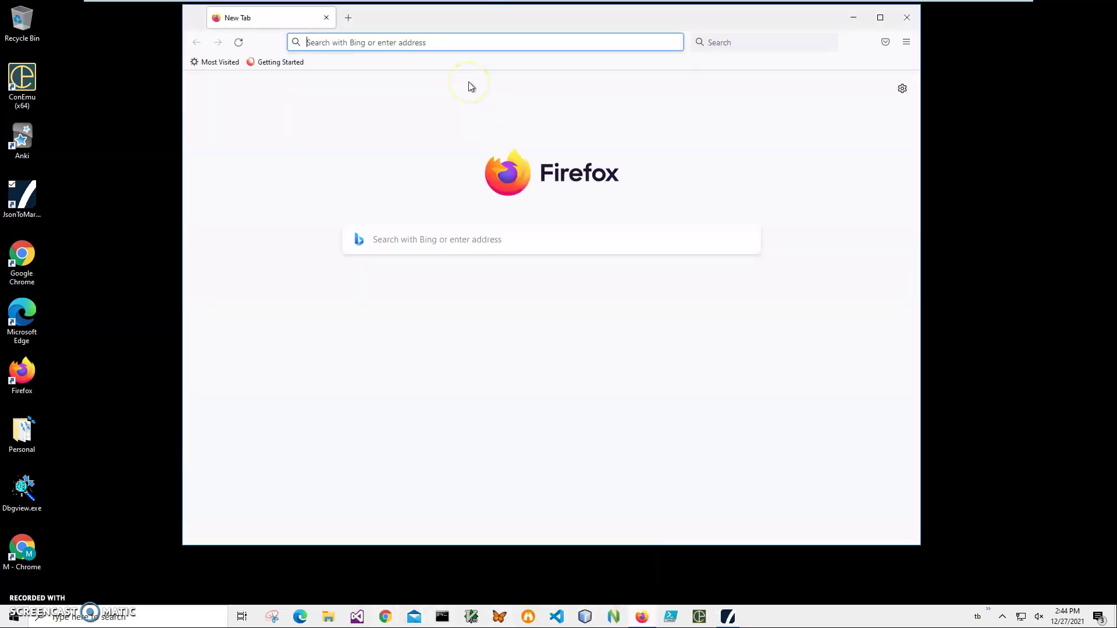
text(github.com)
key(Return)
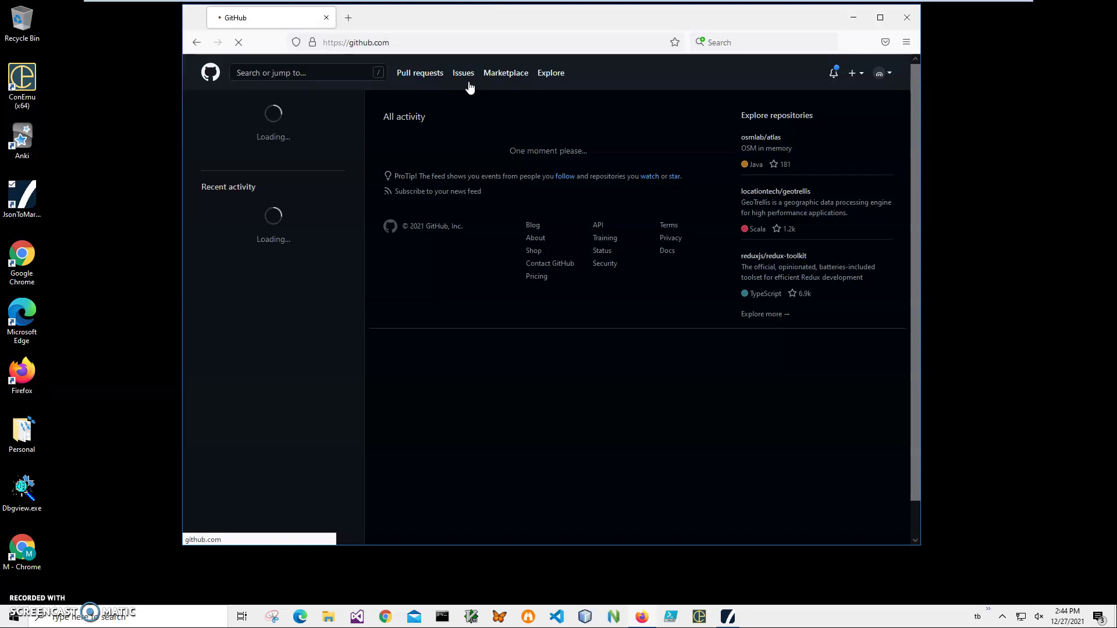
click(254, 165)
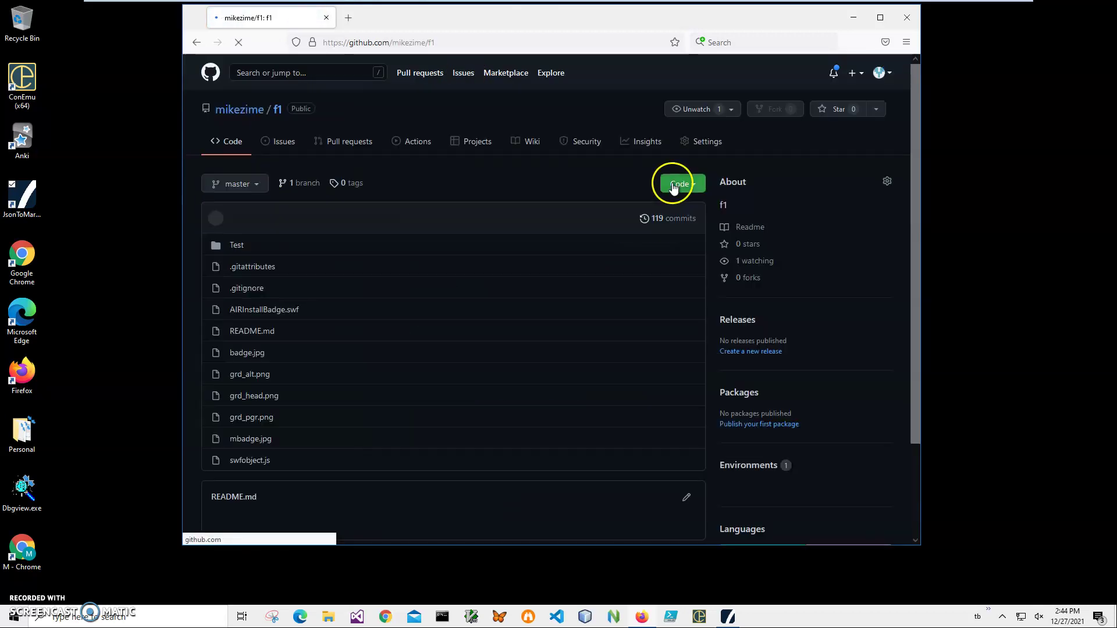
scroll(422, 283, down, 3)
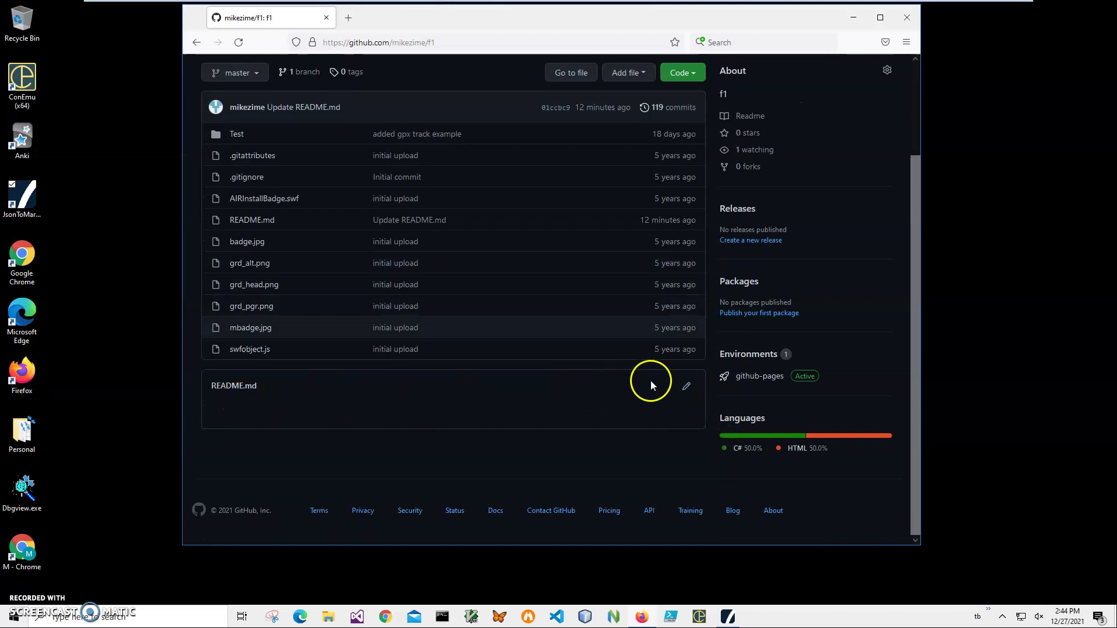
click(687, 385)
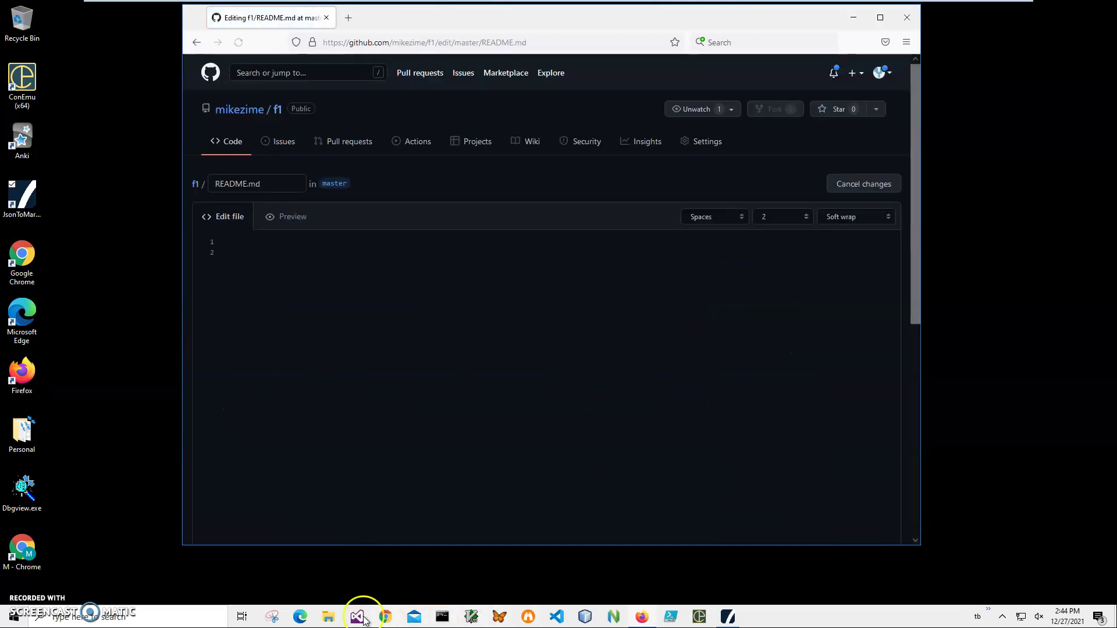
Open the saved Json To Markdown table txt in Notepad, select all the table text, close Notepad, and return to the GitHub README editor.
click(328, 617)
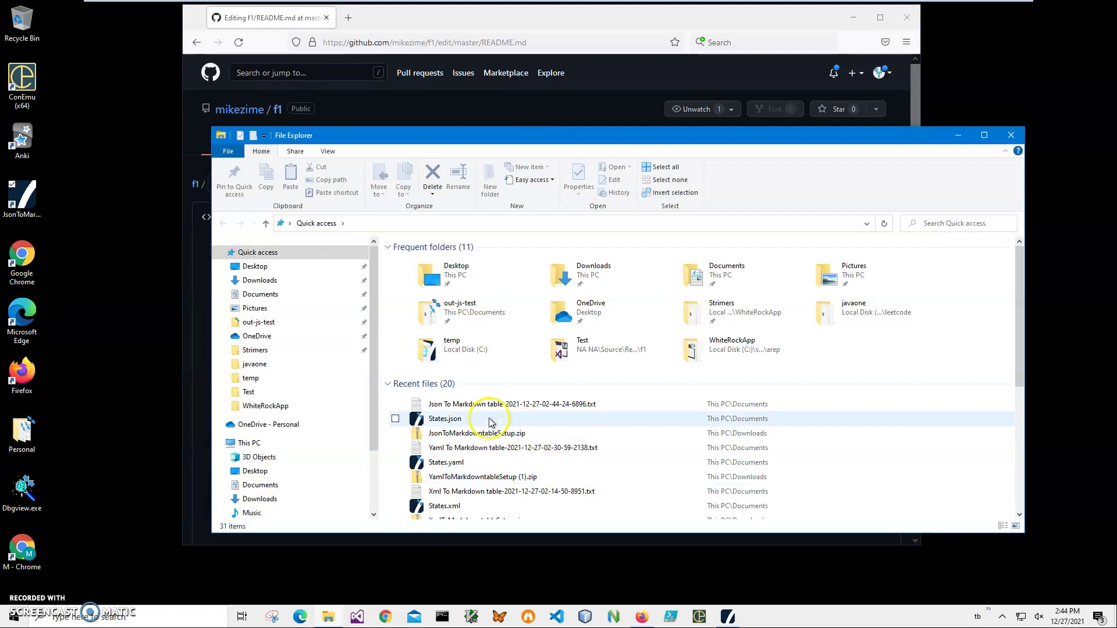
double_click(473, 405)
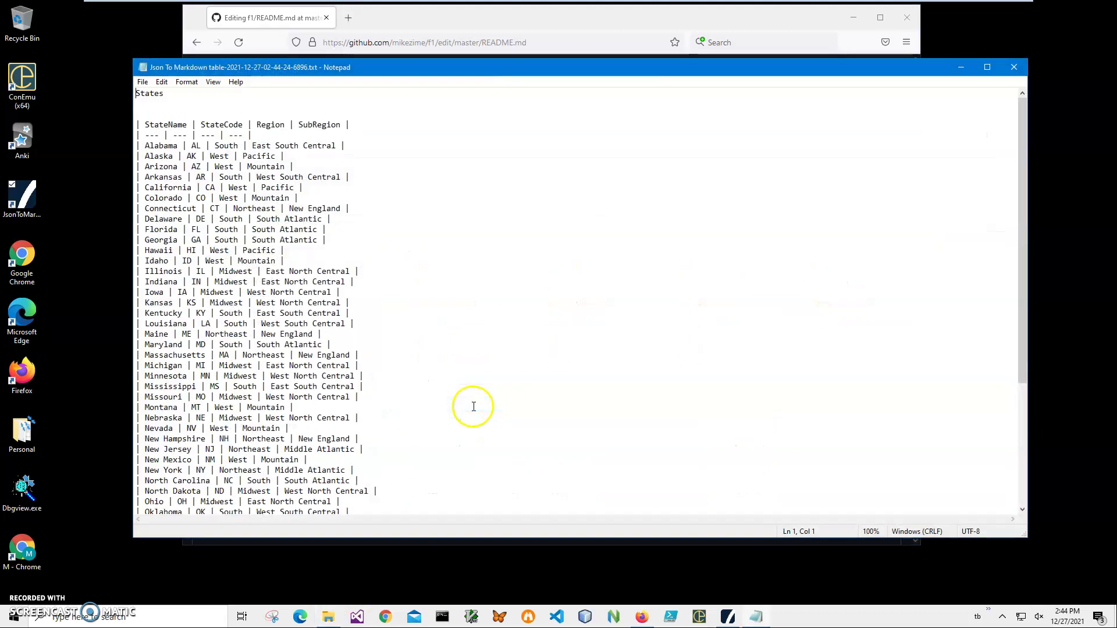
key(ctrl+a)
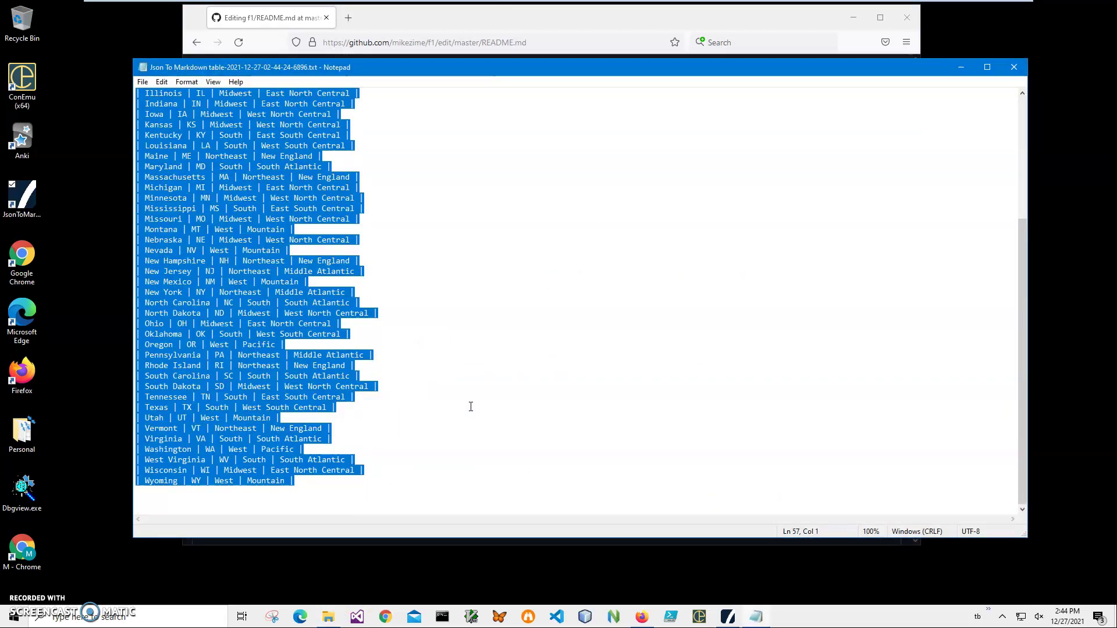
click(1014, 67)
click(449, 26)
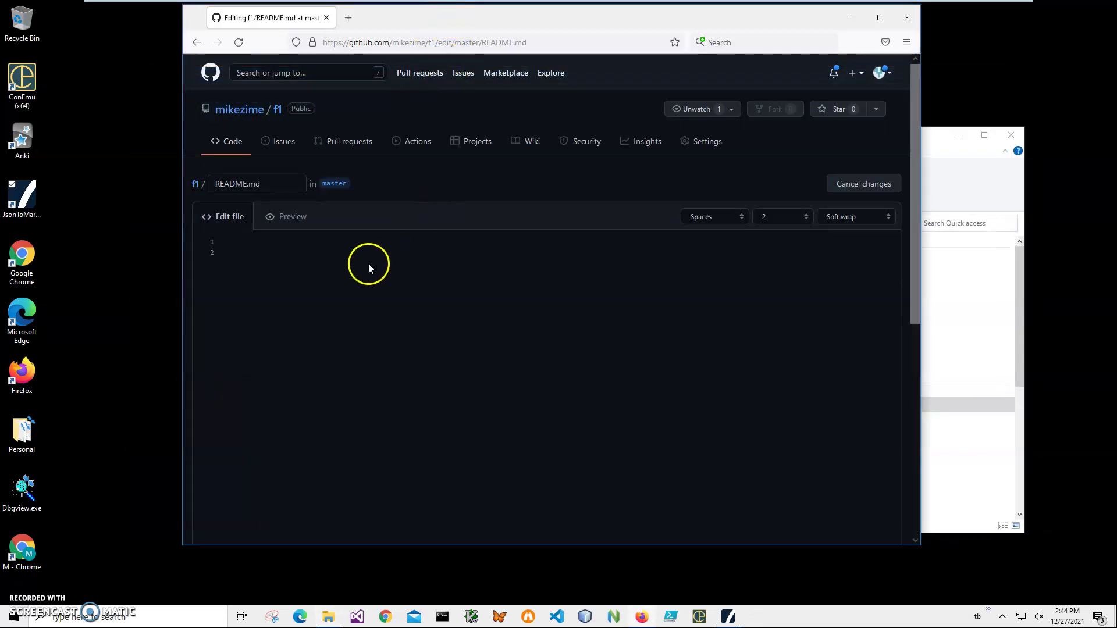
Paste the States Markdown table into README.md, commit it to master, and review the rendered table.
key(ctrl+v)
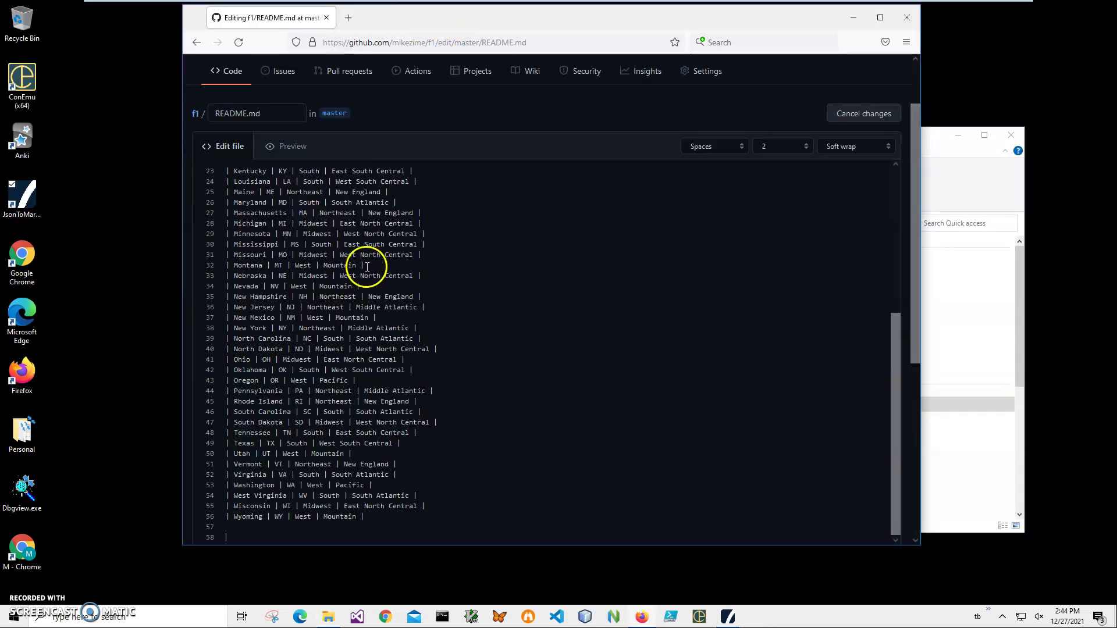
scroll(446, 356, down, 5)
click(293, 458)
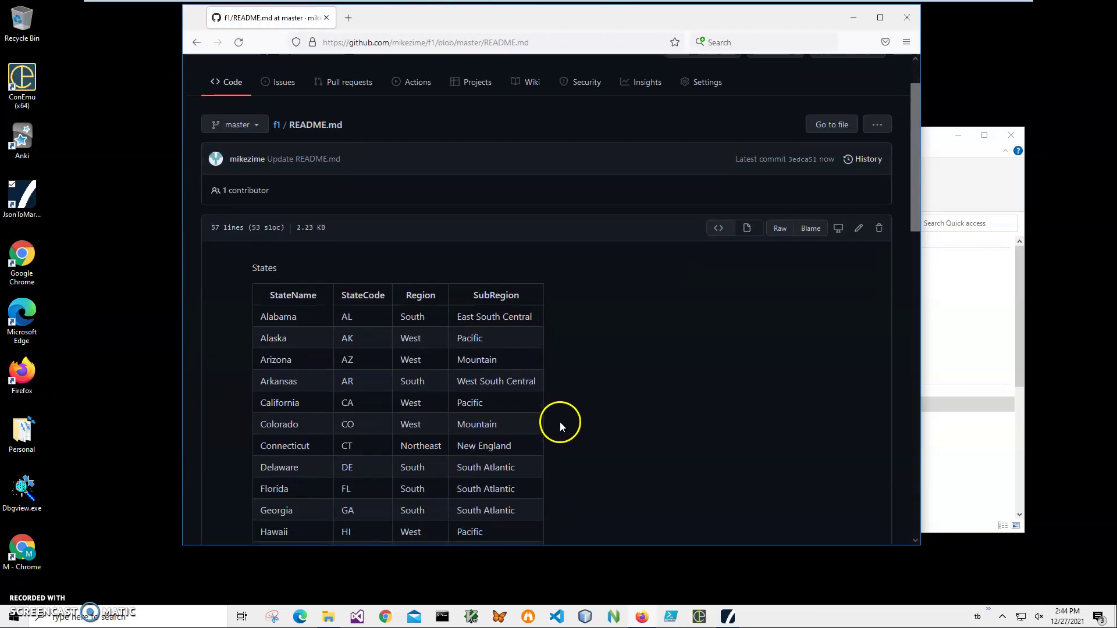
scroll(559, 421, down, 2)
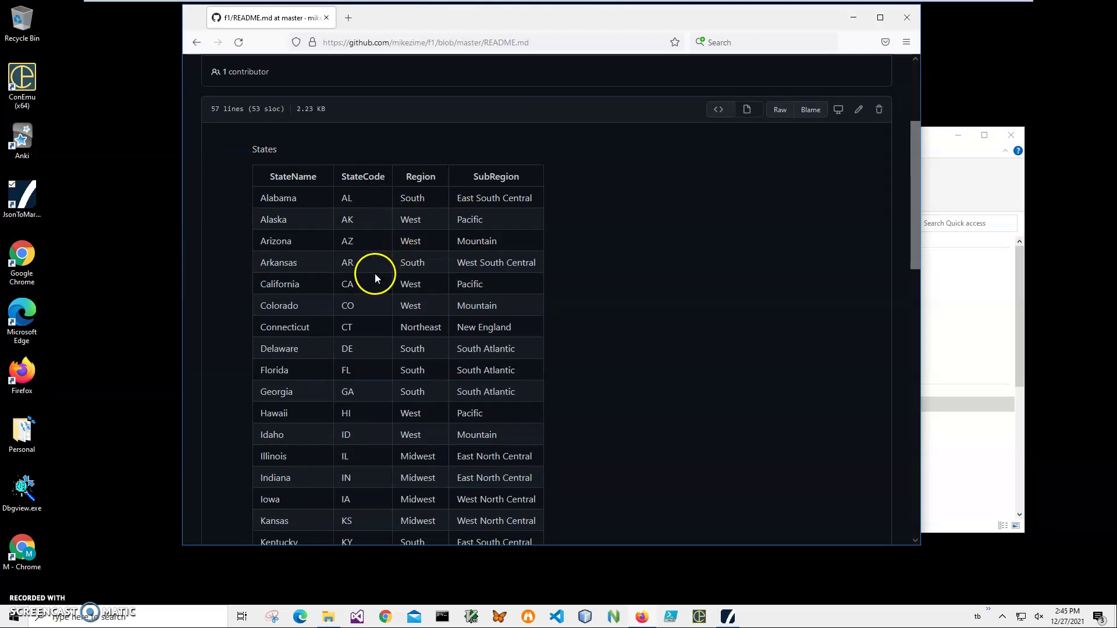
scroll(374, 275, down, 8)
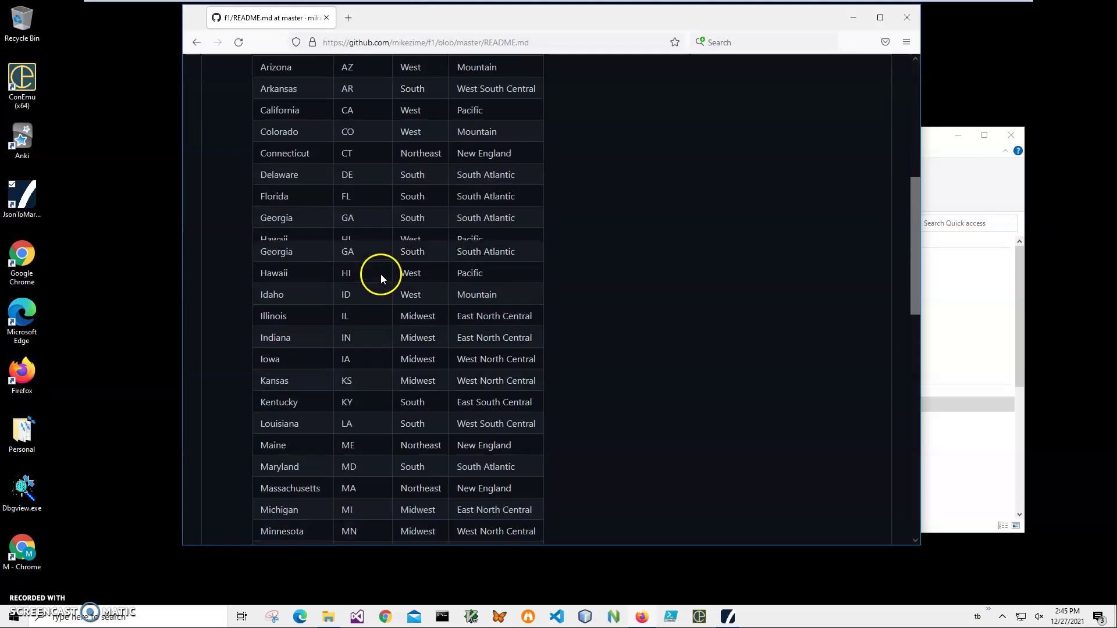
scroll(382, 279, down, 5)
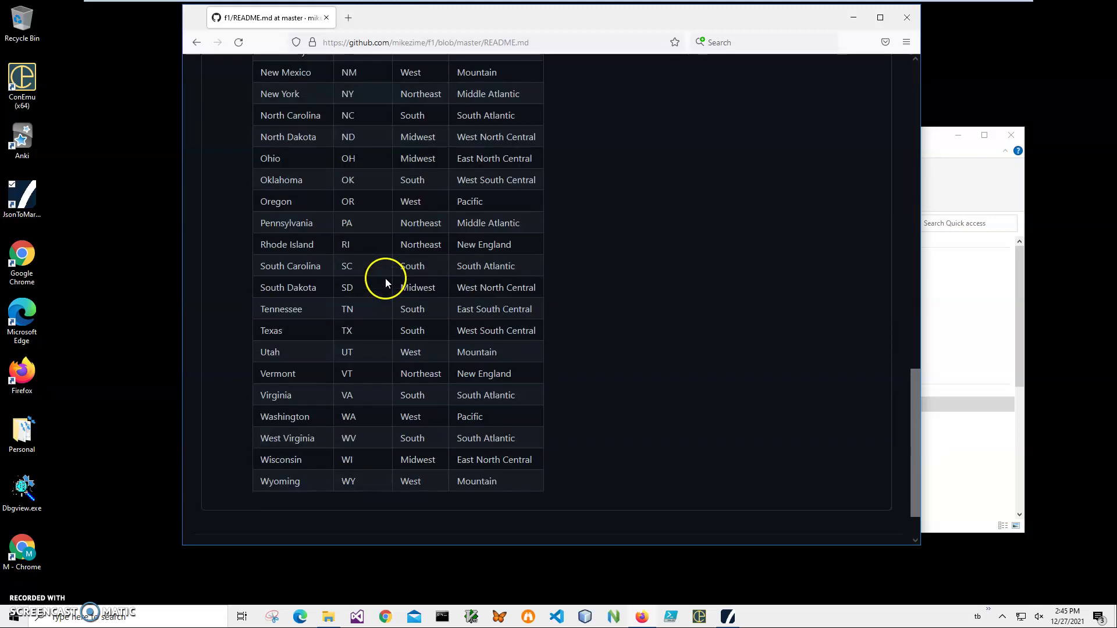
scroll(386, 278, up, 14)
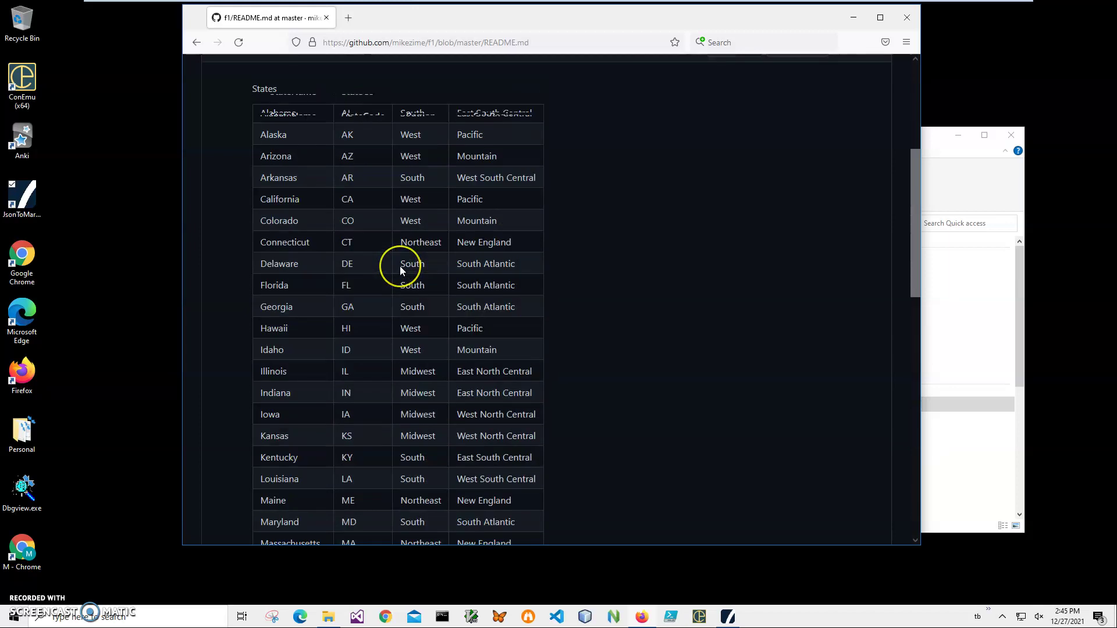